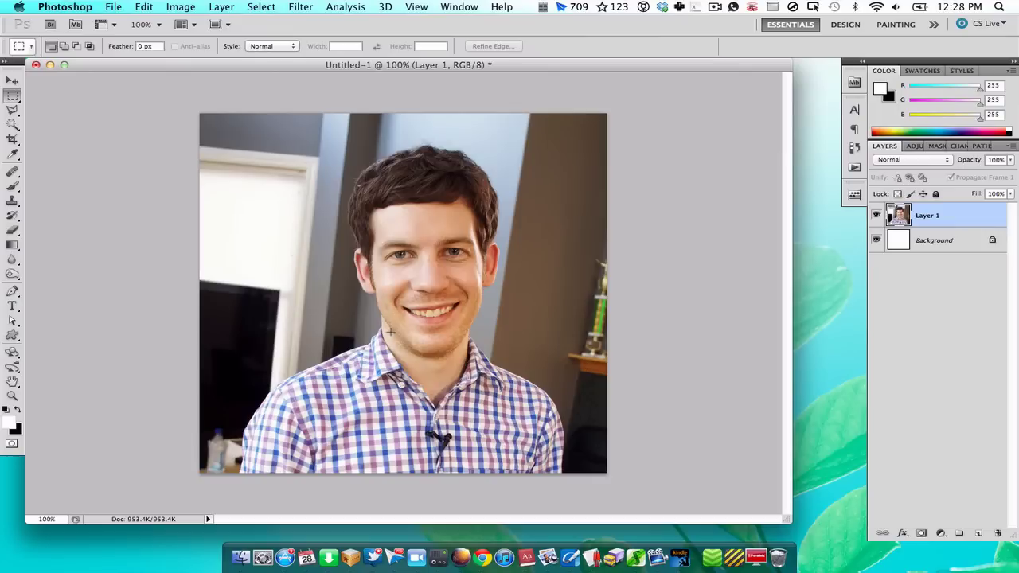
# Draw a closed white shape with the Pen tool covering the eye on the left side of the photo
pyautogui.press('z')
pyautogui.click(412, 241)
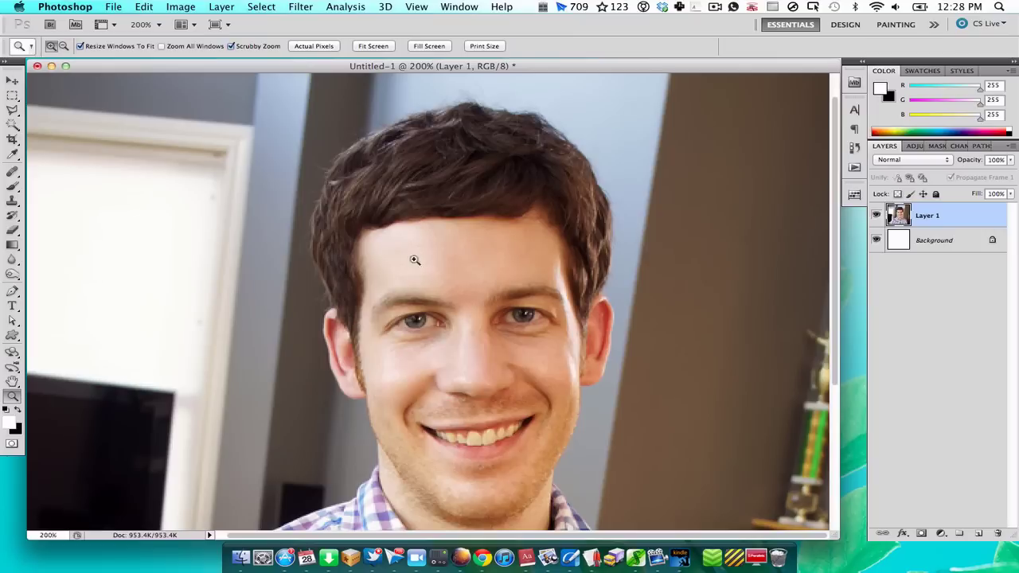
pyautogui.click(448, 279)
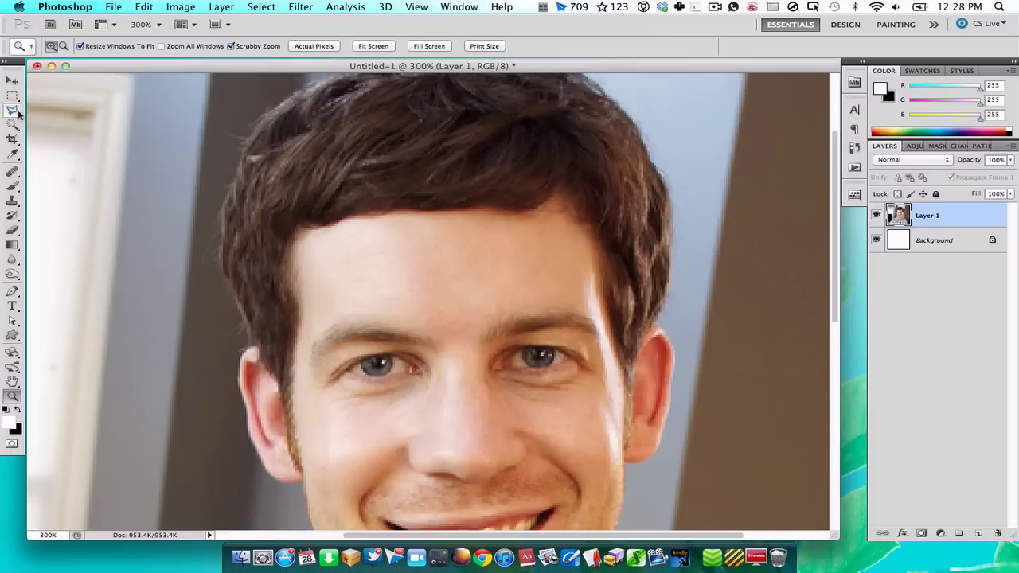
pyautogui.click(13, 292)
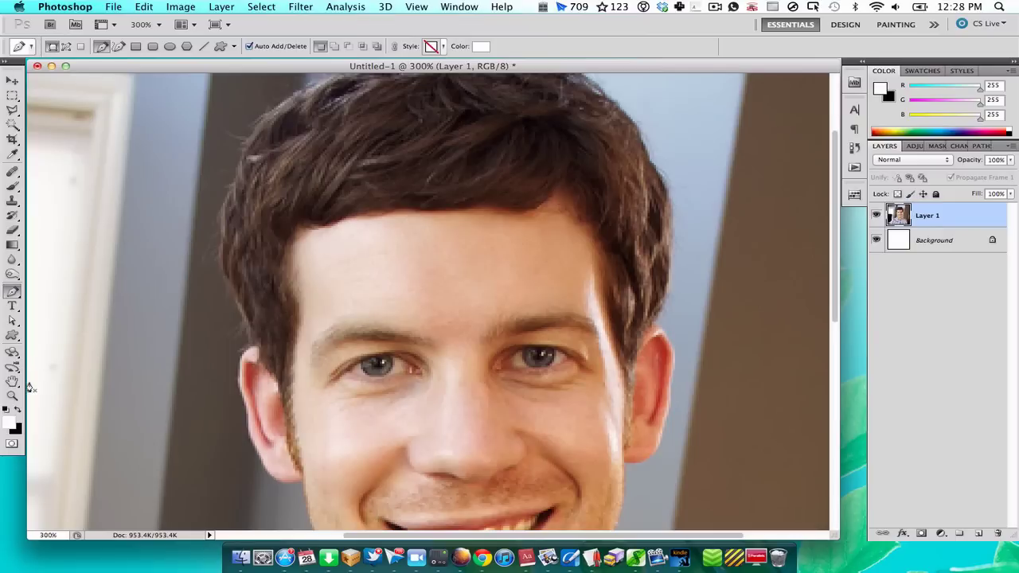
pyautogui.click(350, 375)
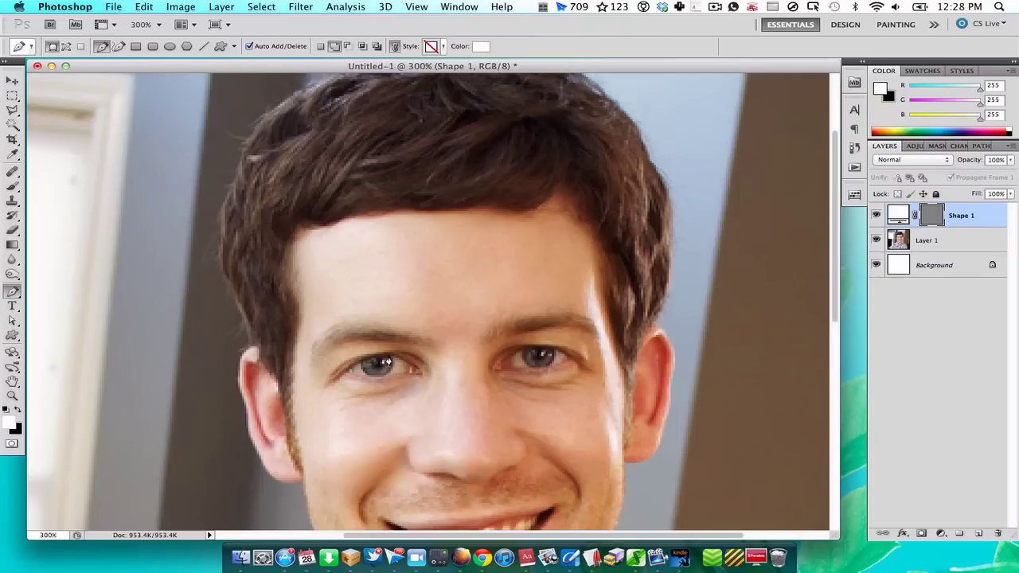
pyautogui.moveTo(387, 356); pyautogui.dragTo(410, 359)
pyautogui.moveTo(410, 361); pyautogui.dragTo(410, 358)
pyautogui.click(408, 366)
pyautogui.moveTo(354, 374); pyautogui.dragTo(329, 355)
pyautogui.press('Return')
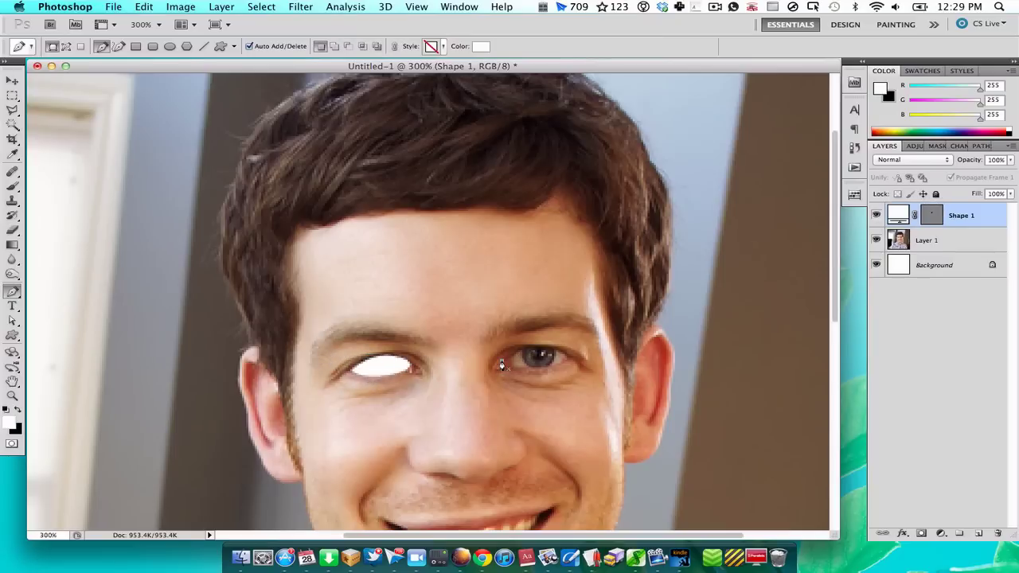
# Draw a second white Pen shape that covers the eye on the right side of the photo
pyautogui.moveTo(501, 363)
pyautogui.mouseDown()
pyautogui.moveTo(527, 351)
pyautogui.moveTo(571, 358)
pyautogui.moveTo(552, 368)
pyautogui.moveTo(496, 361)
pyautogui.mouseUp()
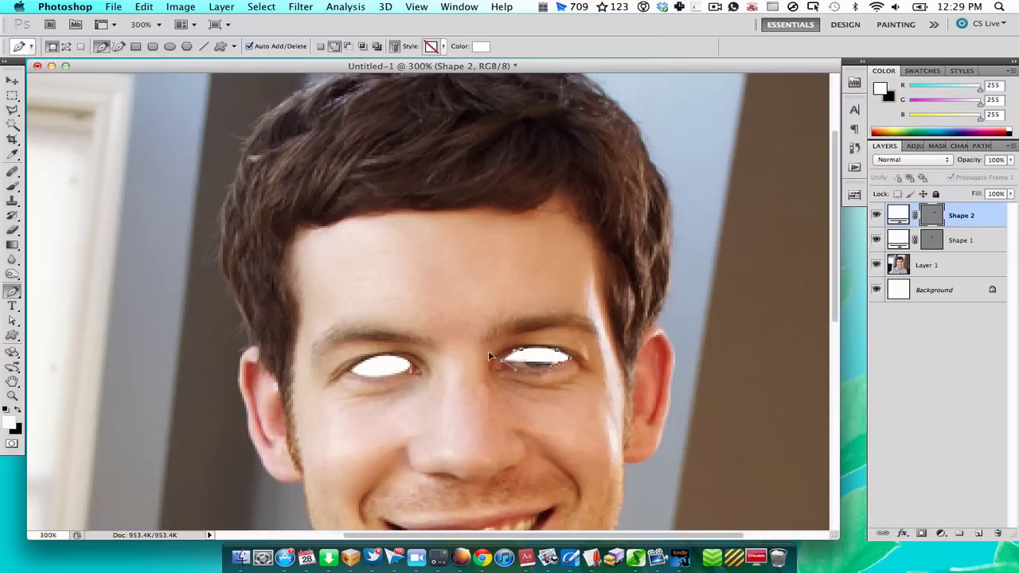
pyautogui.press('Return')
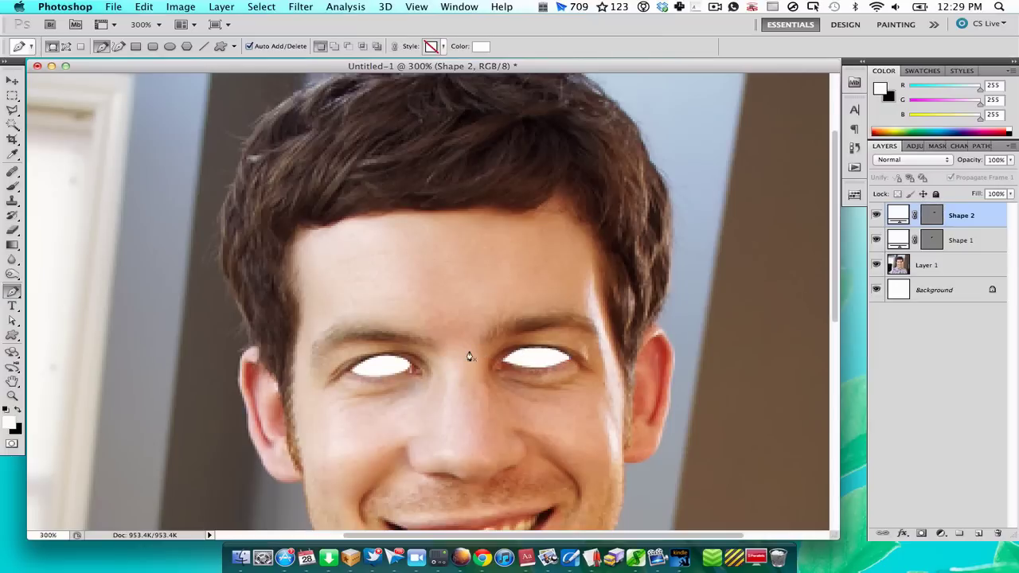
pyautogui.press('m')
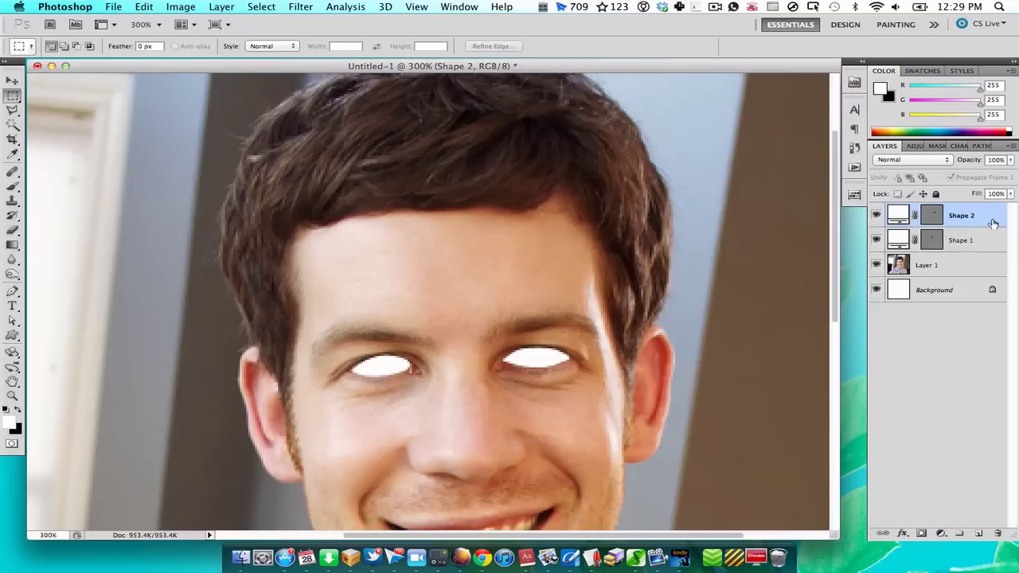
# Add an Inner Shadow to the Shape 2 layer with a size of 3 px and 73% opacity
pyautogui.doubleClick(992, 223)
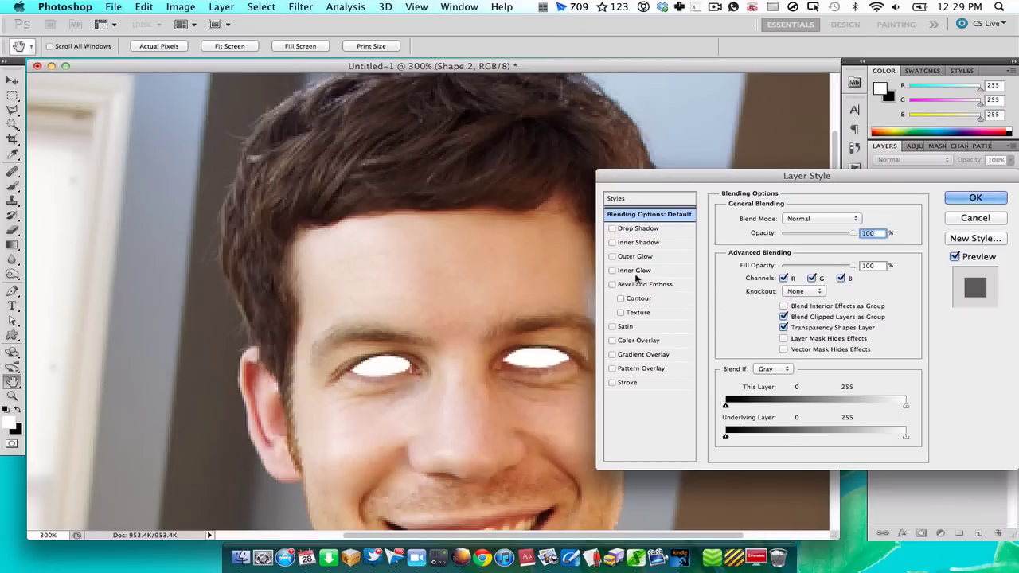
pyautogui.click(613, 242)
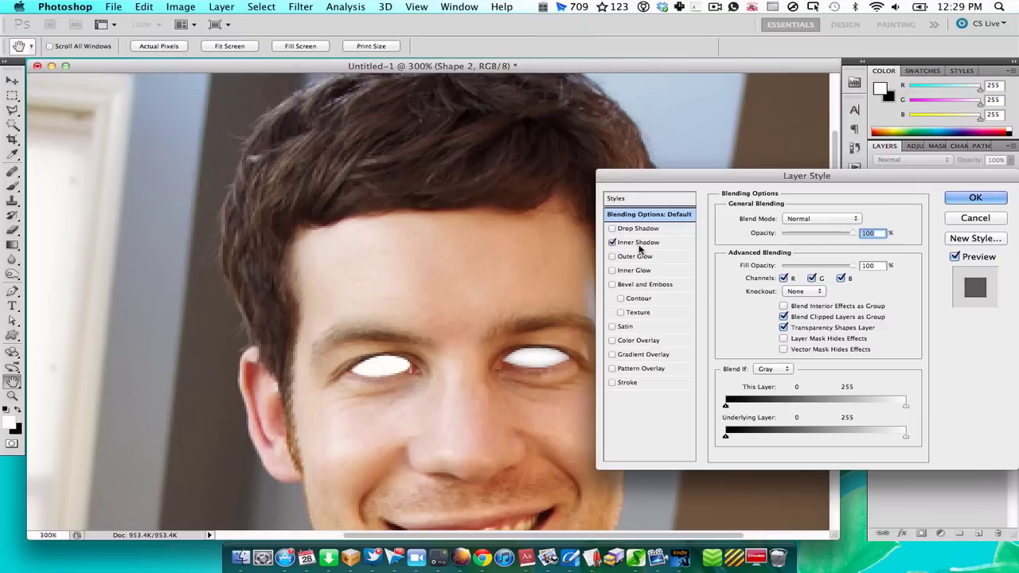
pyautogui.click(639, 247)
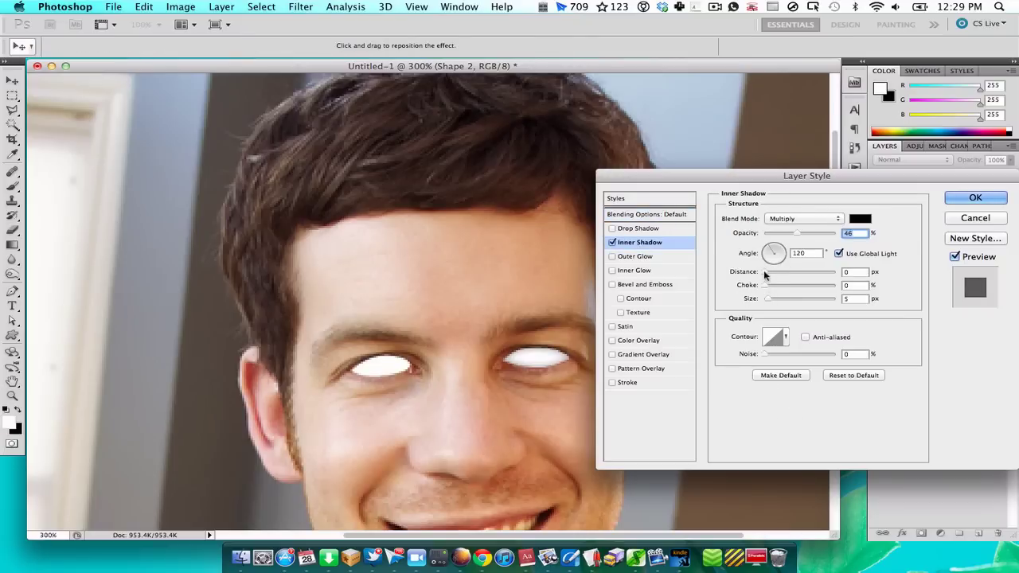
pyautogui.moveTo(769, 301); pyautogui.dragTo(767, 301)
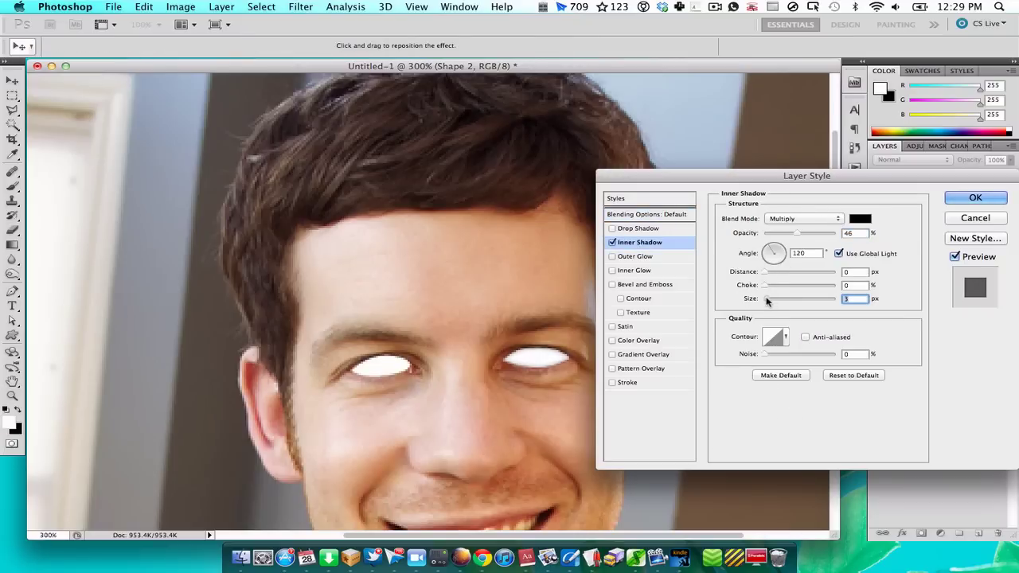
pyautogui.moveTo(796, 233)
pyautogui.mouseDown()
pyautogui.moveTo(844, 233)
pyautogui.moveTo(800, 234)
pyautogui.moveTo(815, 232)
pyautogui.mouseUp()
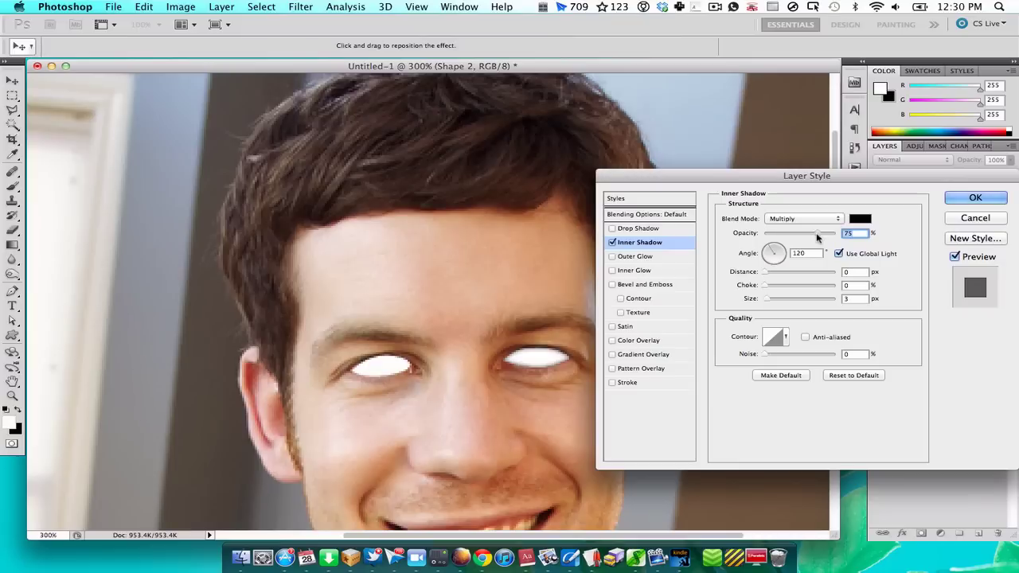
pyautogui.moveTo(816, 234); pyautogui.dragTo(815, 235)
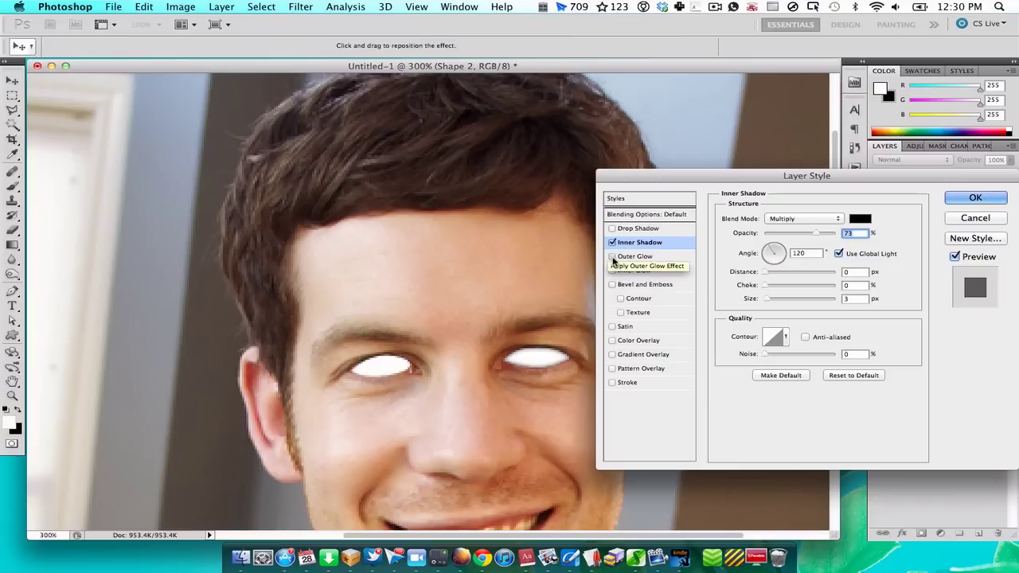
# Add a very pale blue Outer Glow to Shape 2 with a size of 13 px and 59% opacity, and apply the style
pyautogui.click(613, 257)
pyautogui.click(725, 273)
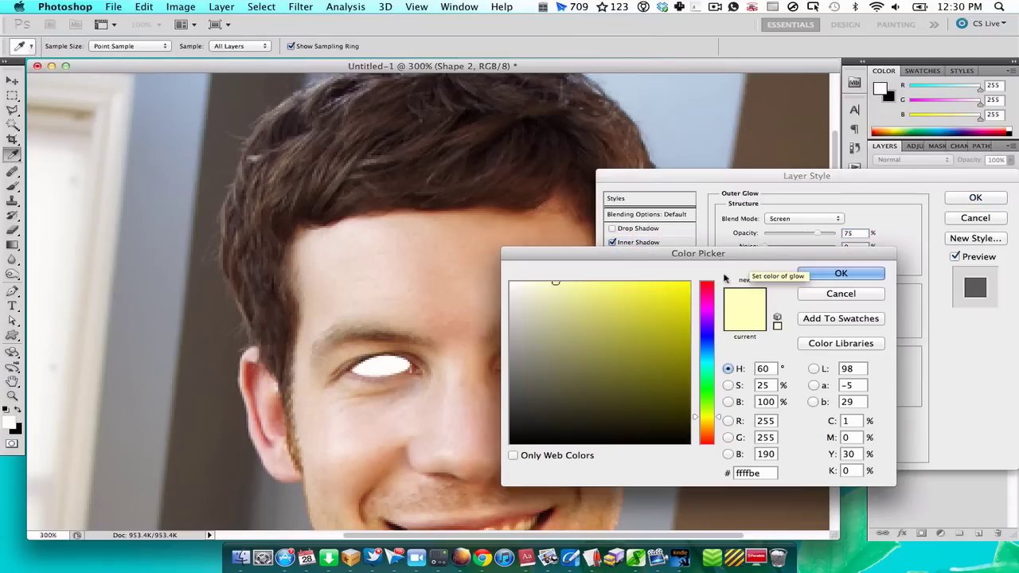
pyautogui.click(704, 357)
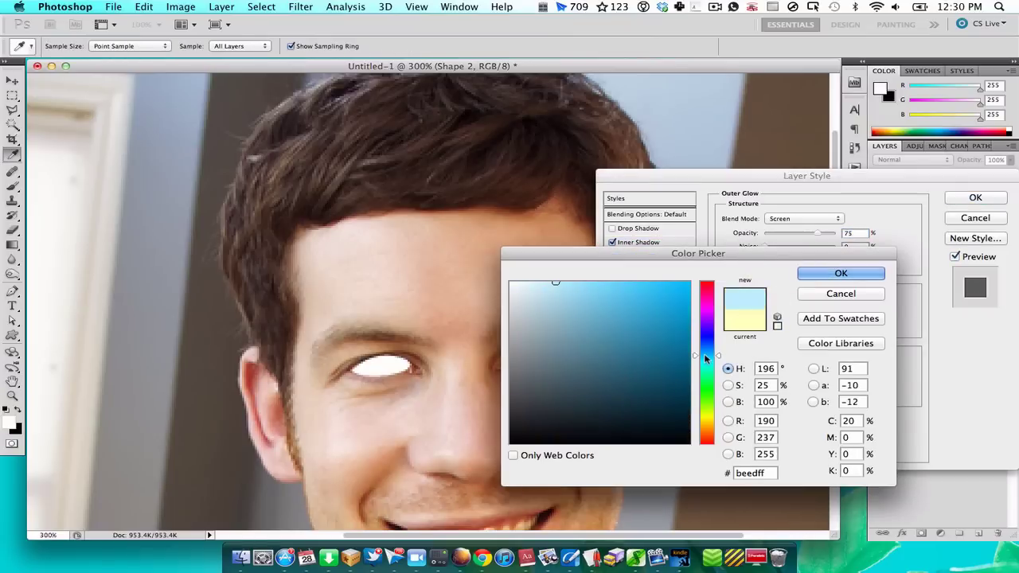
pyautogui.moveTo(557, 288); pyautogui.dragTo(526, 282)
pyautogui.click(840, 273)
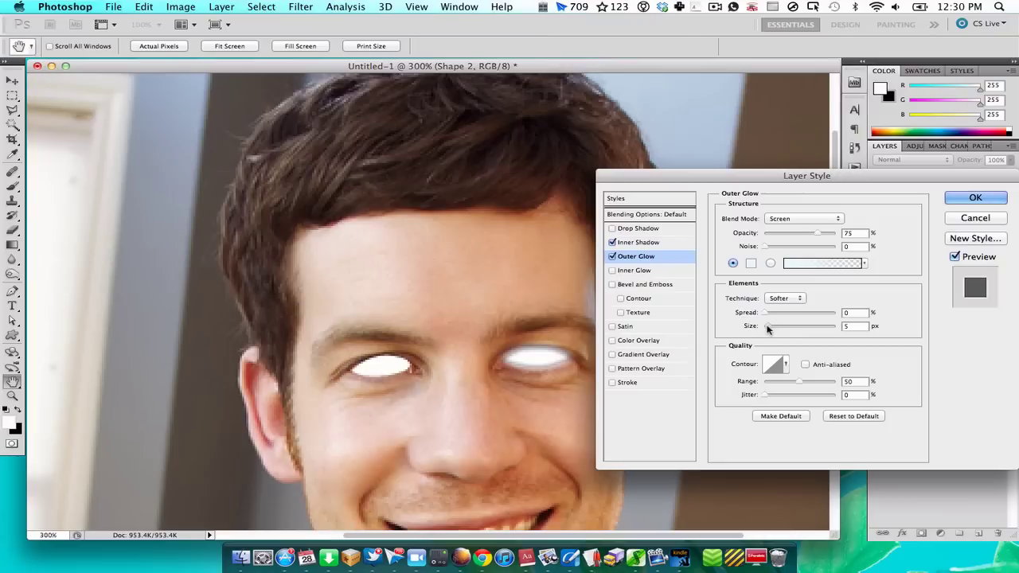
pyautogui.moveTo(768, 328); pyautogui.dragTo(771, 324)
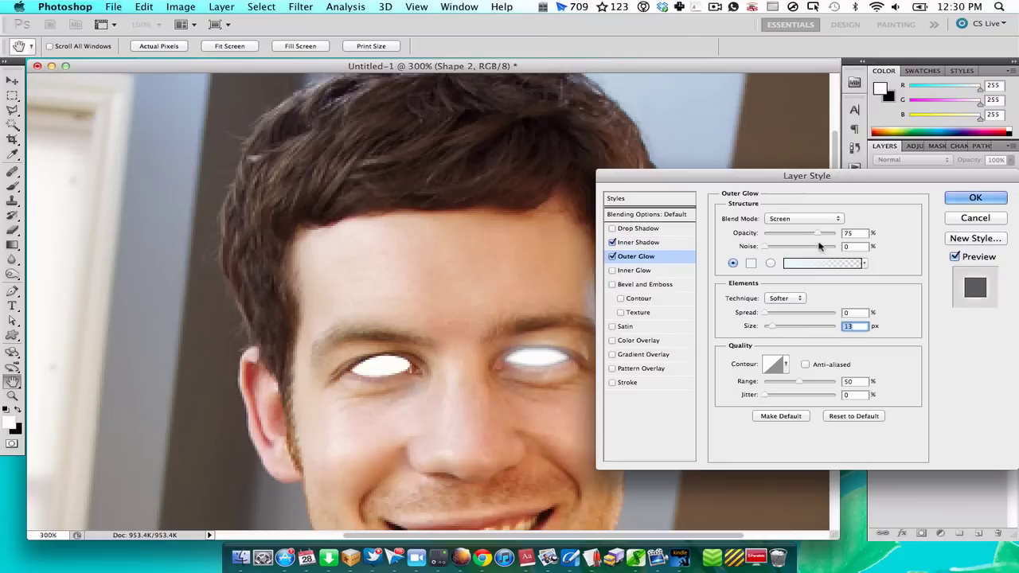
pyautogui.moveTo(818, 234)
pyautogui.mouseDown()
pyautogui.moveTo(841, 236)
pyautogui.moveTo(706, 247)
pyautogui.moveTo(888, 251)
pyautogui.moveTo(805, 246)
pyautogui.mouseUp()
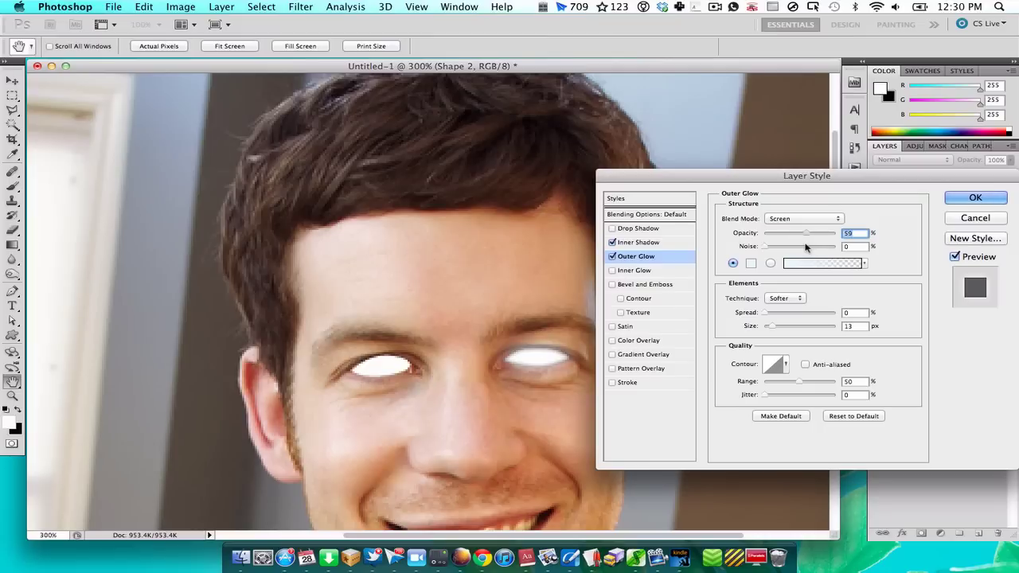
pyautogui.press('Return')
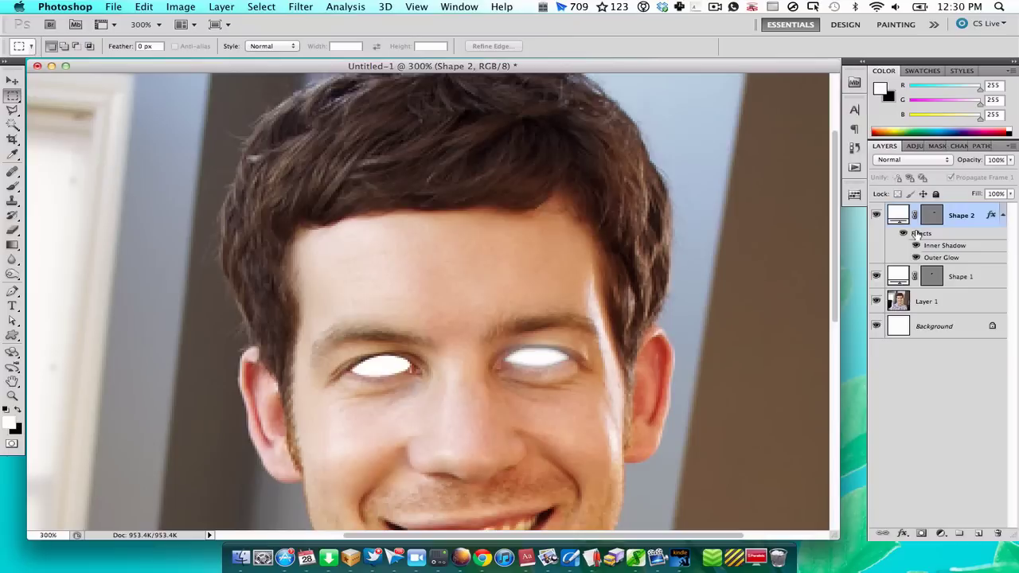
# Copy the Inner Shadow and Outer Glow effects from Shape 2 to the Shape 1 layer
pyautogui.moveTo(917, 233); pyautogui.dragTo(897, 279)
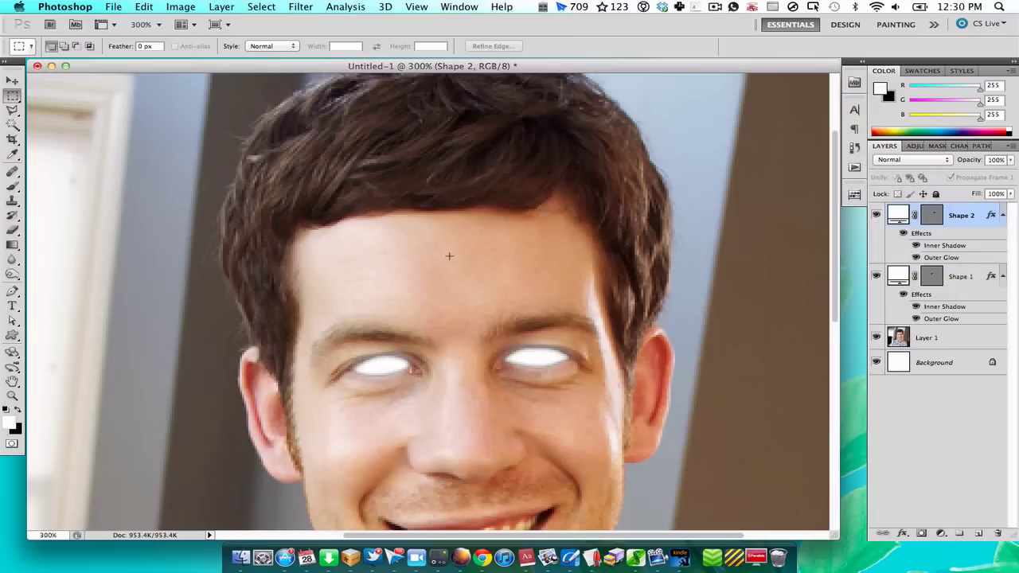
pyautogui.press('z')
pyautogui.keyDown('alt'); pyautogui.click(420, 293); pyautogui.keyUp('alt')
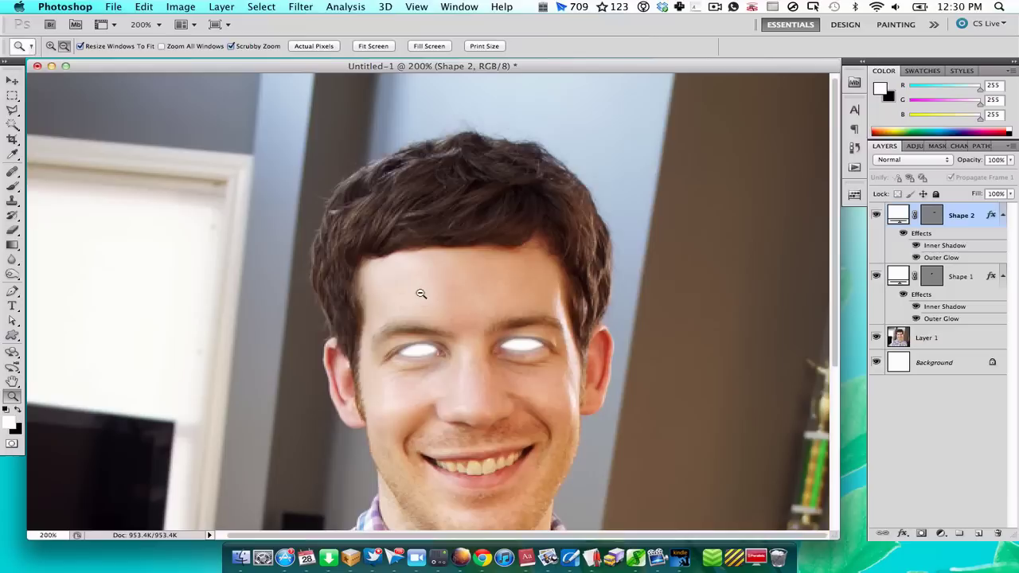
pyautogui.keyDown('alt'); pyautogui.click(420, 293); pyautogui.keyUp('alt')
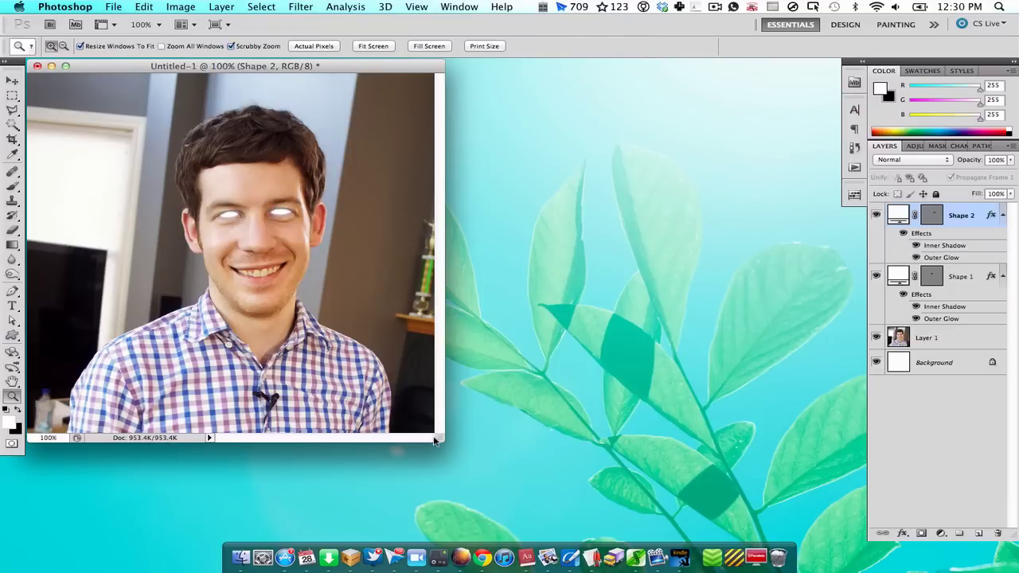
pyautogui.moveTo(435, 441); pyautogui.dragTo(769, 508)
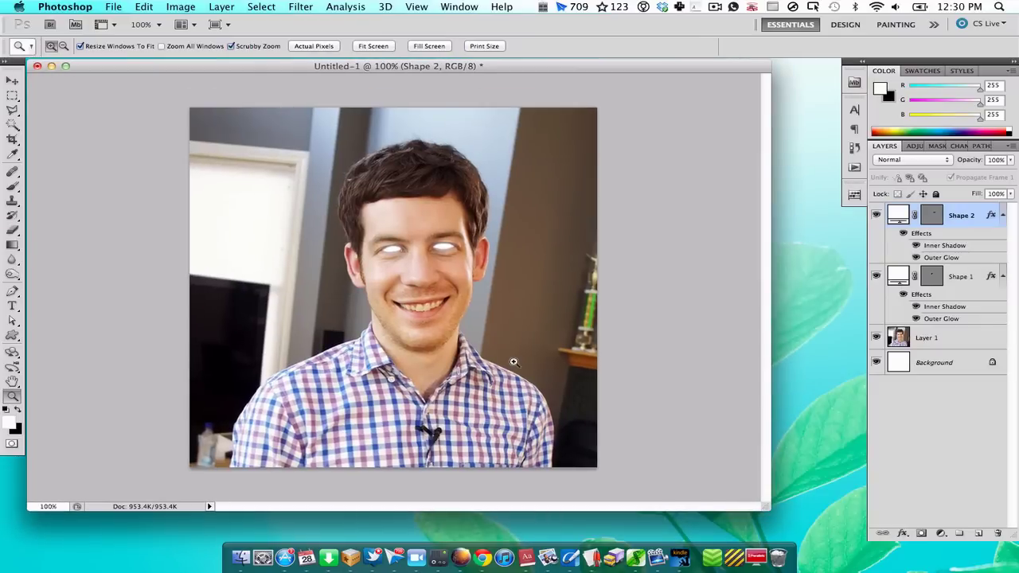
# Create a new empty layer named Layer 2 above the eye shapes for work around the mouth
pyautogui.click(425, 321)
pyautogui.click(425, 320)
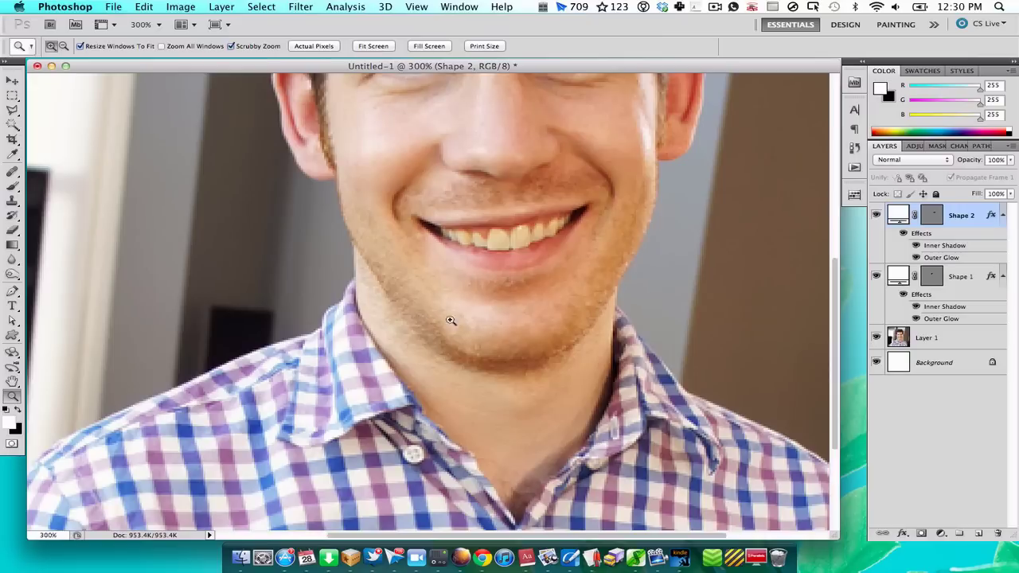
pyautogui.scroll(2, 562, 316)
pyautogui.scroll(2, 562, 317)
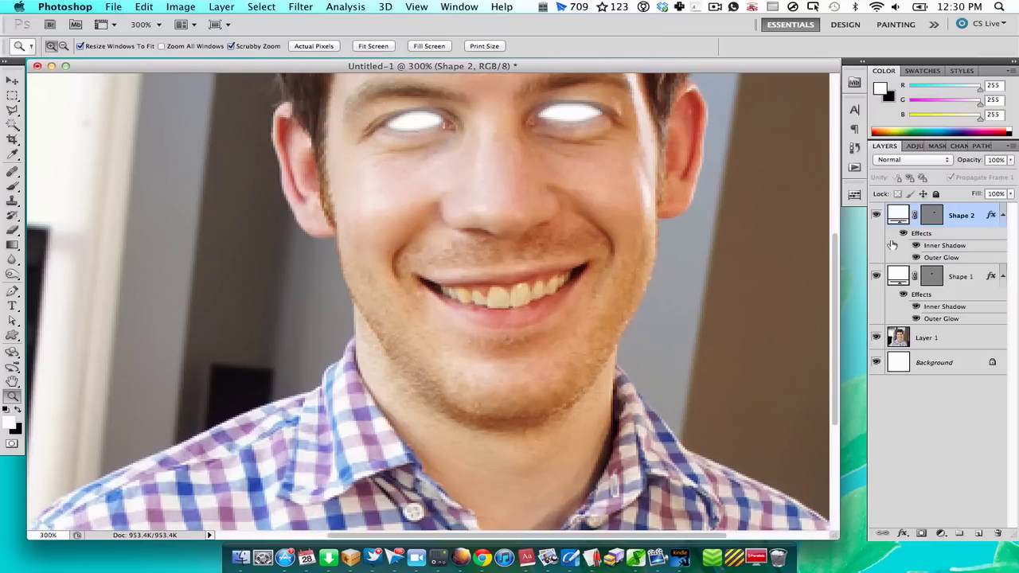
pyautogui.press('super+shift+n')
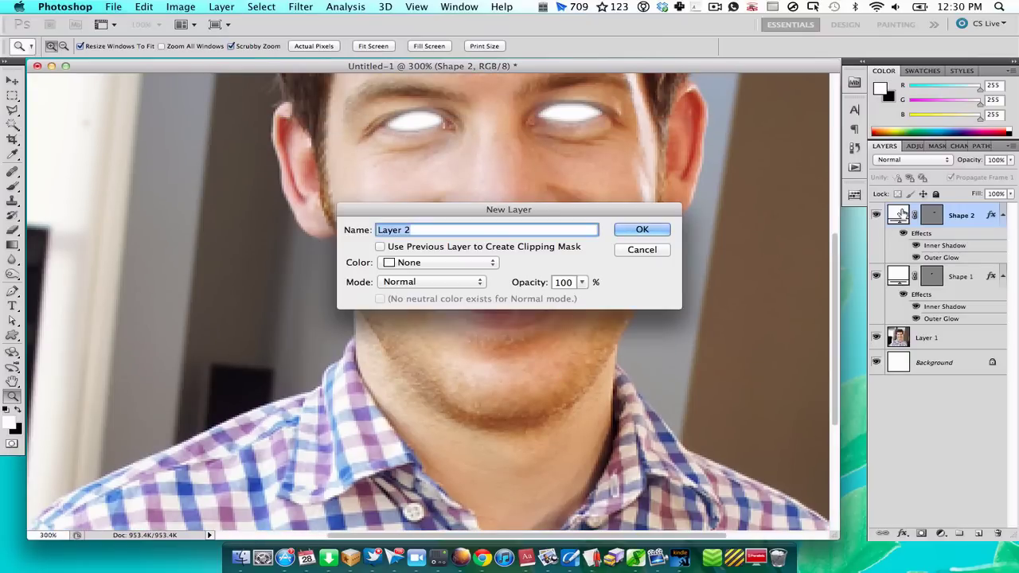
pyautogui.press('Return')
# Set the foreground colour to the dark brownish red 5c1302
pyautogui.click(20, 412)
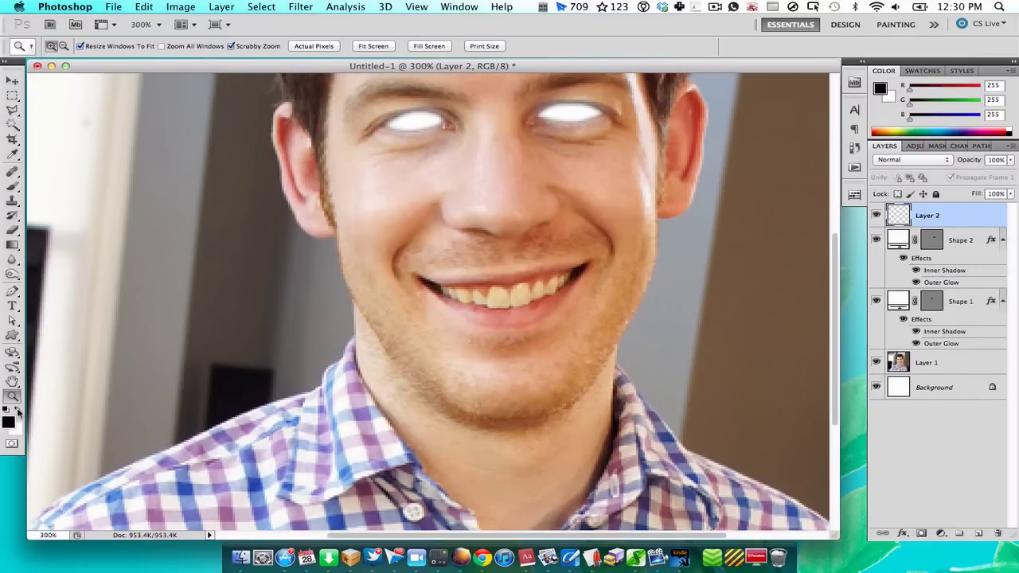
pyautogui.click(10, 424)
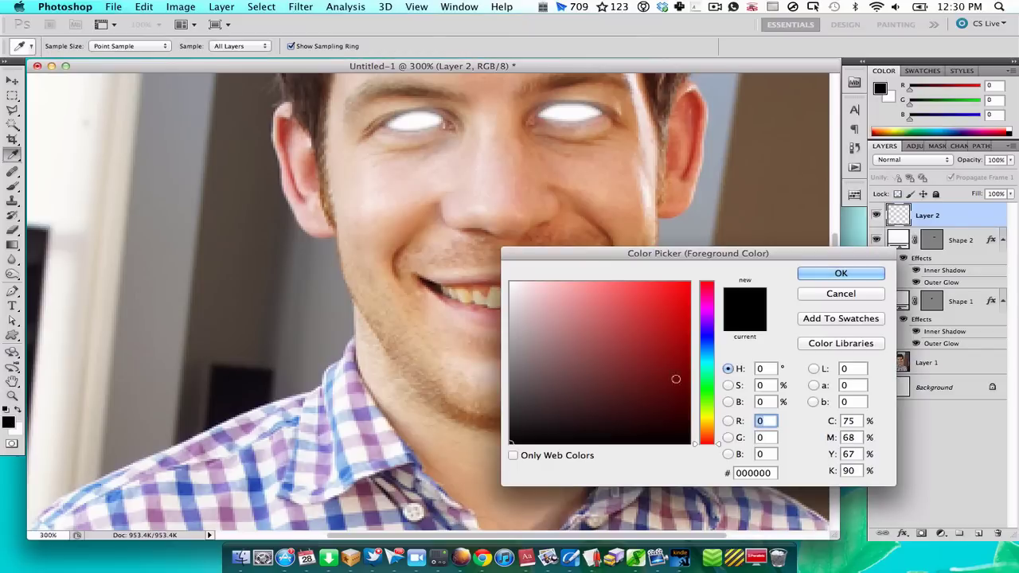
pyautogui.click(676, 395)
pyautogui.moveTo(675, 396); pyautogui.dragTo(685, 385)
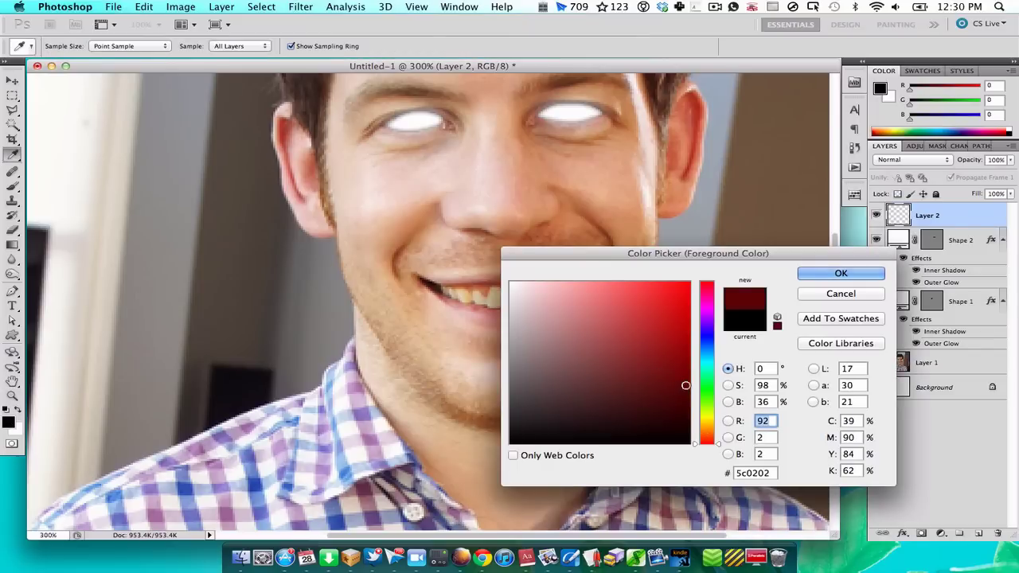
pyautogui.click(709, 440)
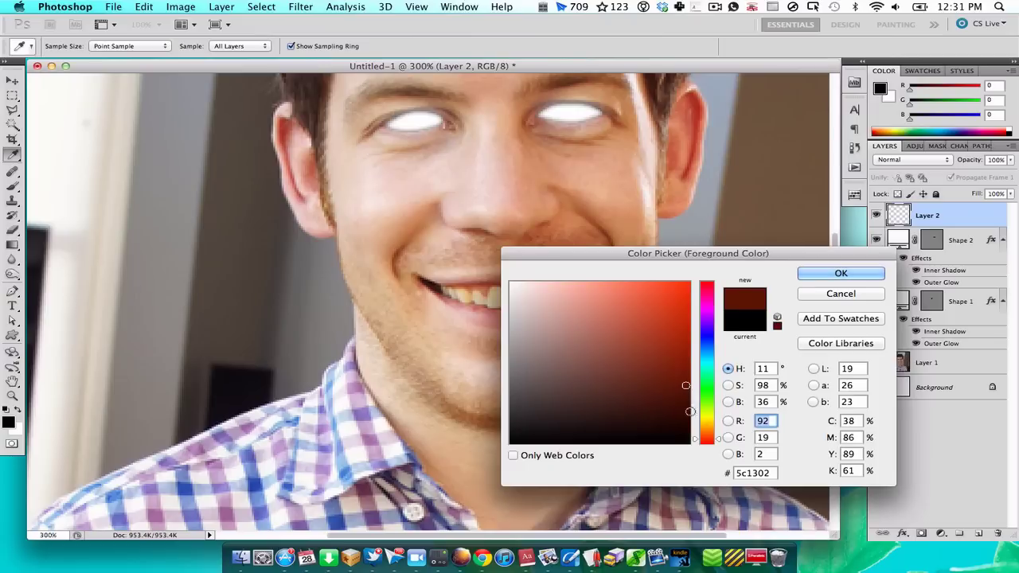
pyautogui.press('Return')
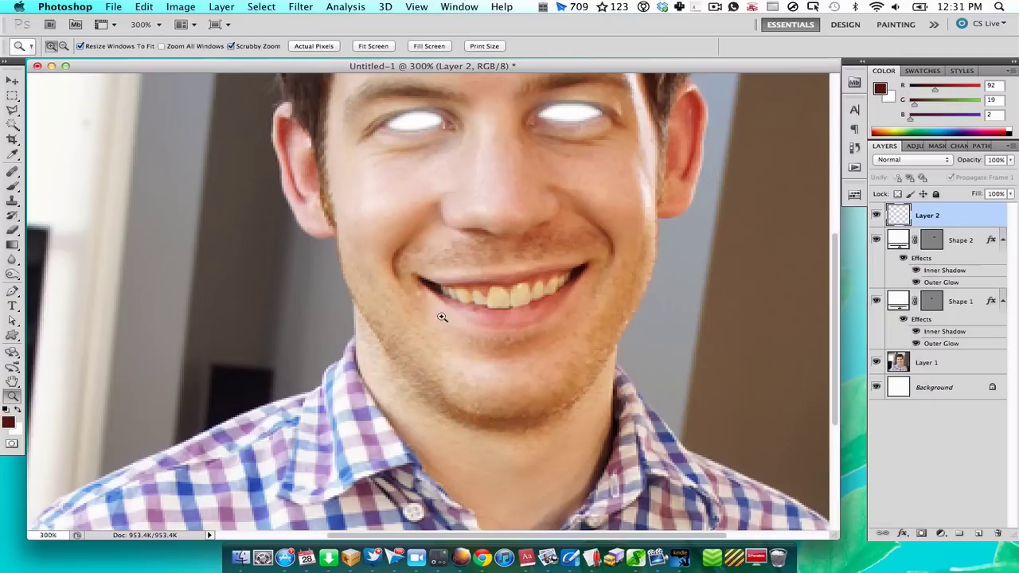
# Draw a thin, jagged dark red blood trickle with the Pen tool from the lower lip down to the chin
pyautogui.press('p')
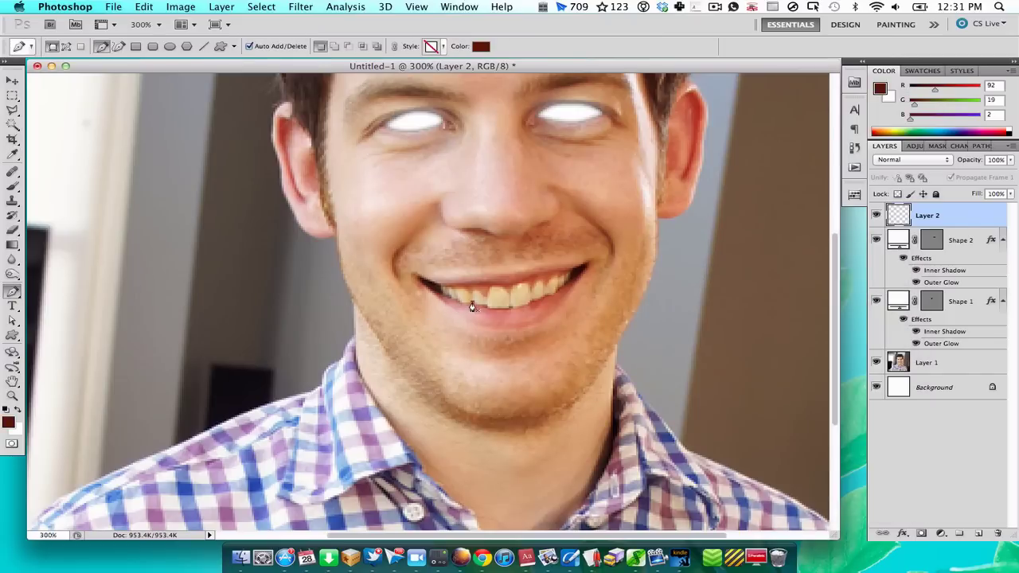
pyautogui.click(470, 308)
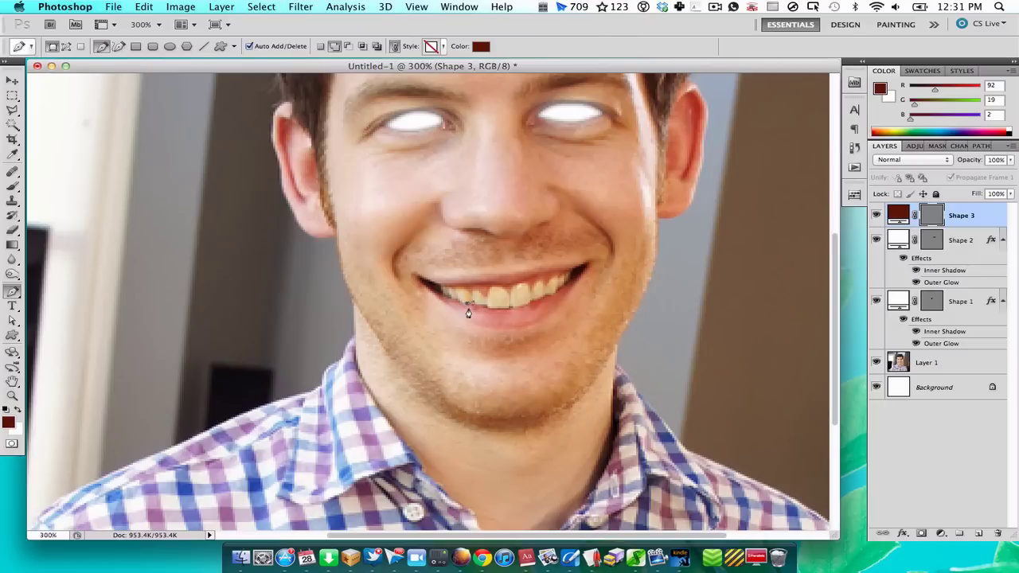
pyautogui.moveTo(469, 322); pyautogui.dragTo(461, 415)
pyautogui.moveTo(476, 364); pyautogui.dragTo(487, 358)
pyautogui.click(475, 342)
pyautogui.click(474, 332)
pyautogui.click(471, 307)
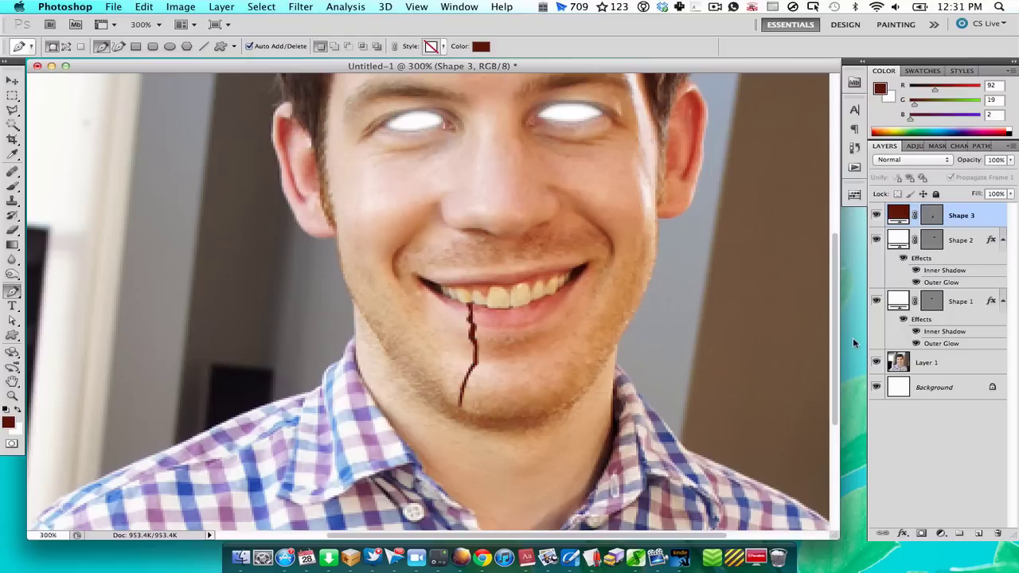
# Try several blend modes on the Shape 3 blood layer, settle on Hard Light, and set the layer's opacity to 76%
pyautogui.click(893, 160)
pyautogui.press('o')
pyautogui.press('Return')
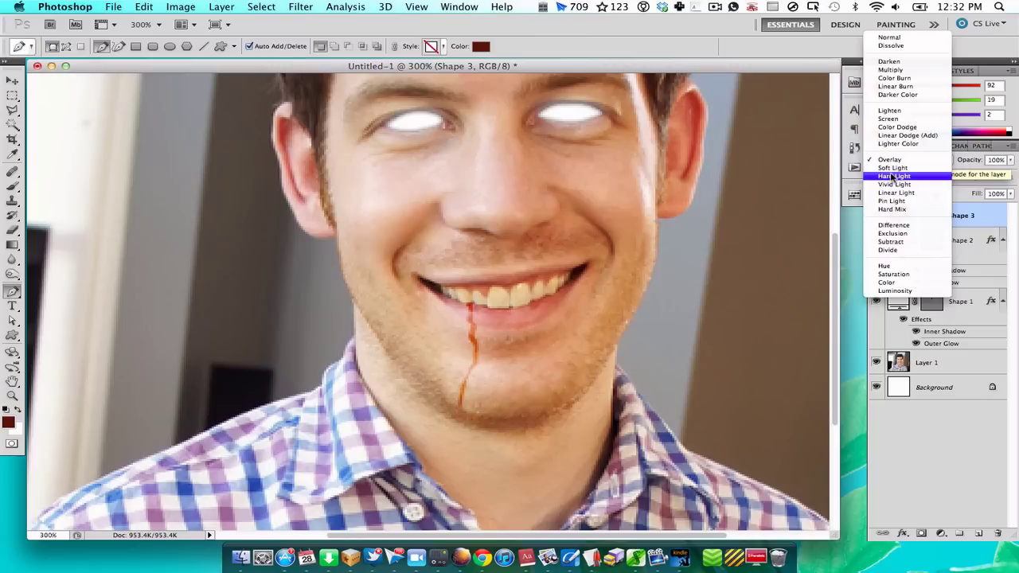
pyautogui.click(892, 176)
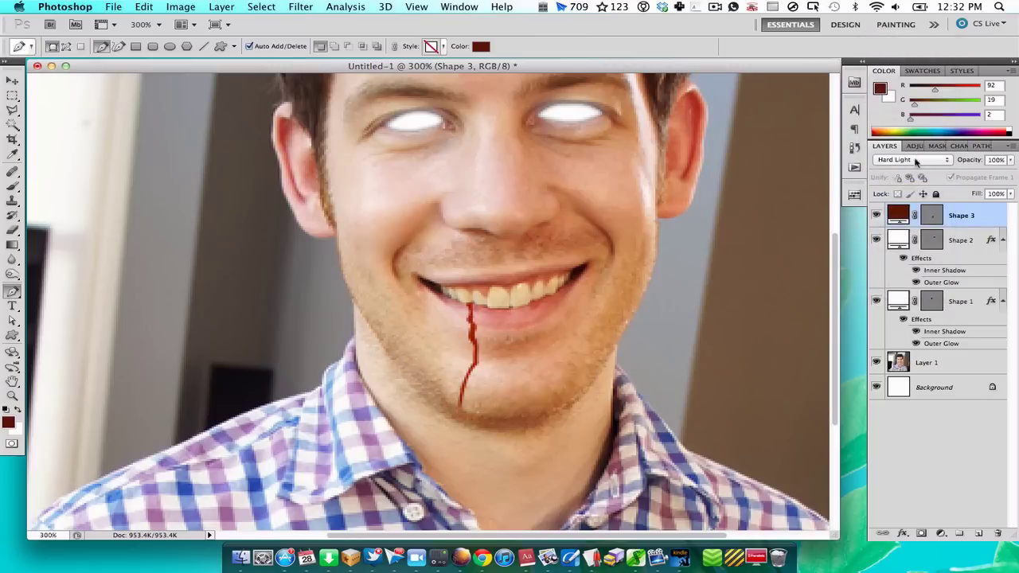
pyautogui.click(911, 159)
pyautogui.click(892, 151)
pyautogui.click(914, 161)
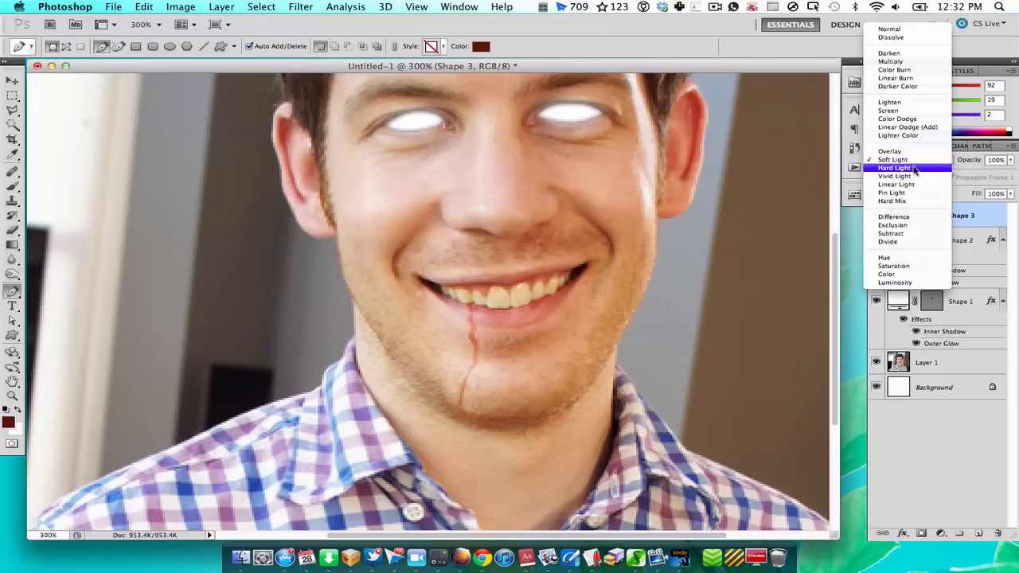
pyautogui.click(915, 177)
pyautogui.click(914, 160)
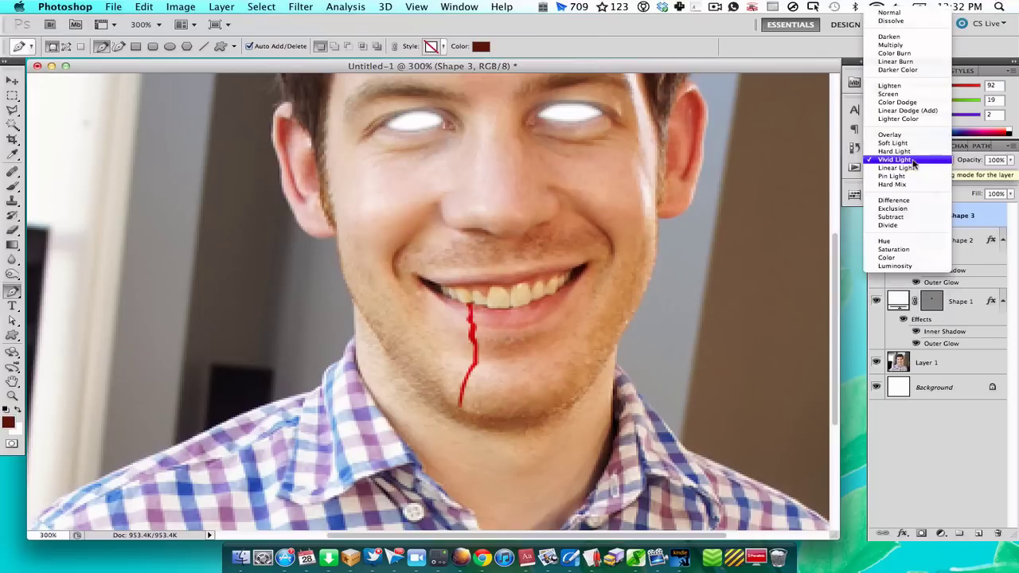
pyautogui.click(913, 151)
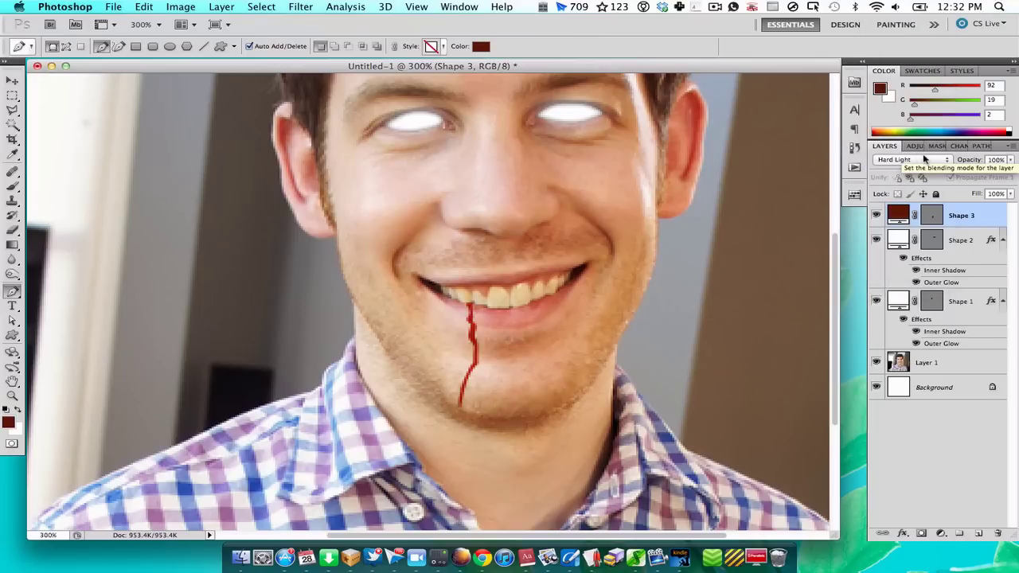
pyautogui.moveTo(959, 163); pyautogui.dragTo(948, 162)
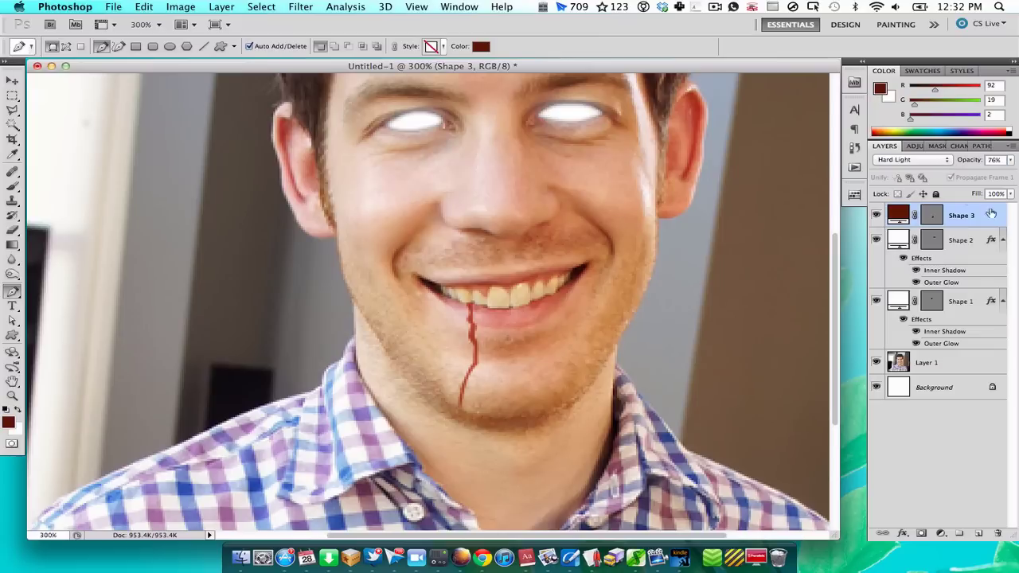
# Add a Gradient Overlay to the Shape 3 layer with the Overlay blend mode and 51% opacity
pyautogui.doubleClick(991, 214)
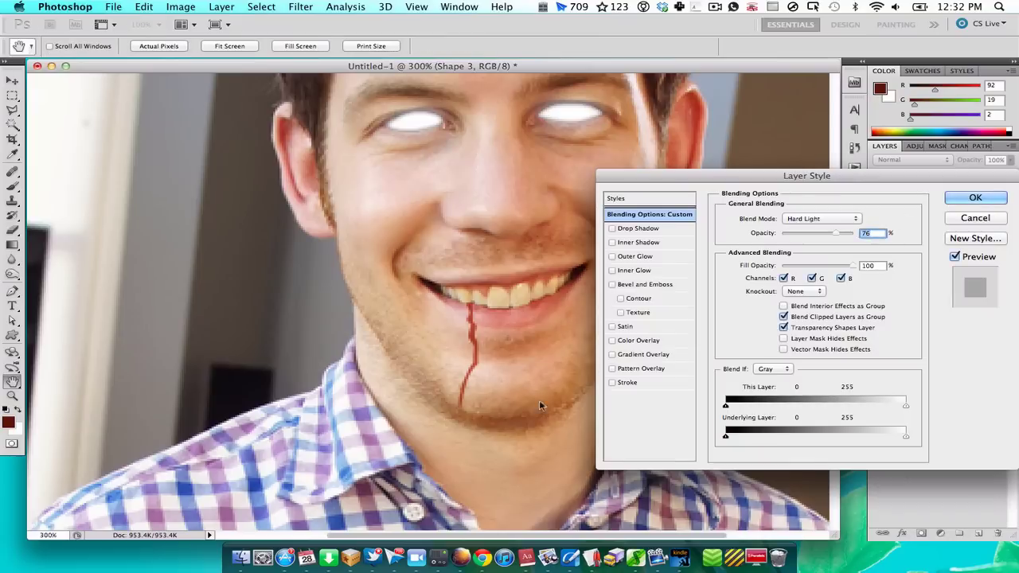
pyautogui.click(628, 357)
pyautogui.click(780, 222)
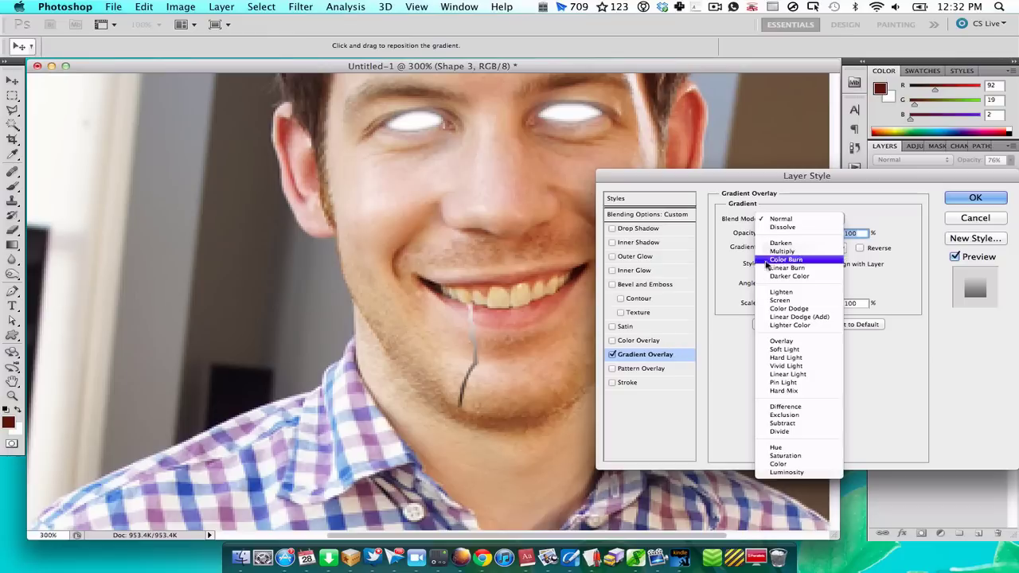
pyautogui.click(738, 358)
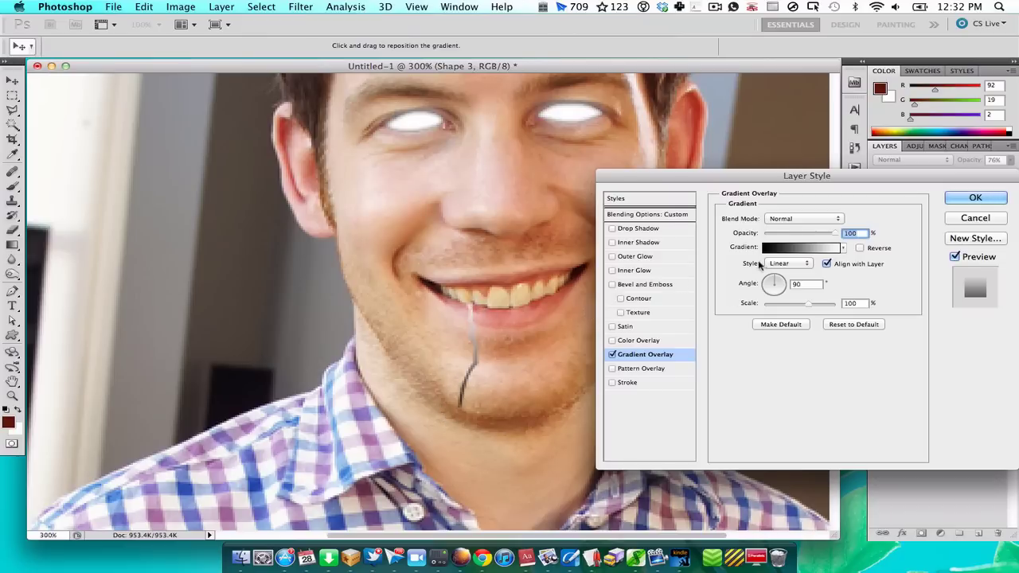
pyautogui.click(788, 219)
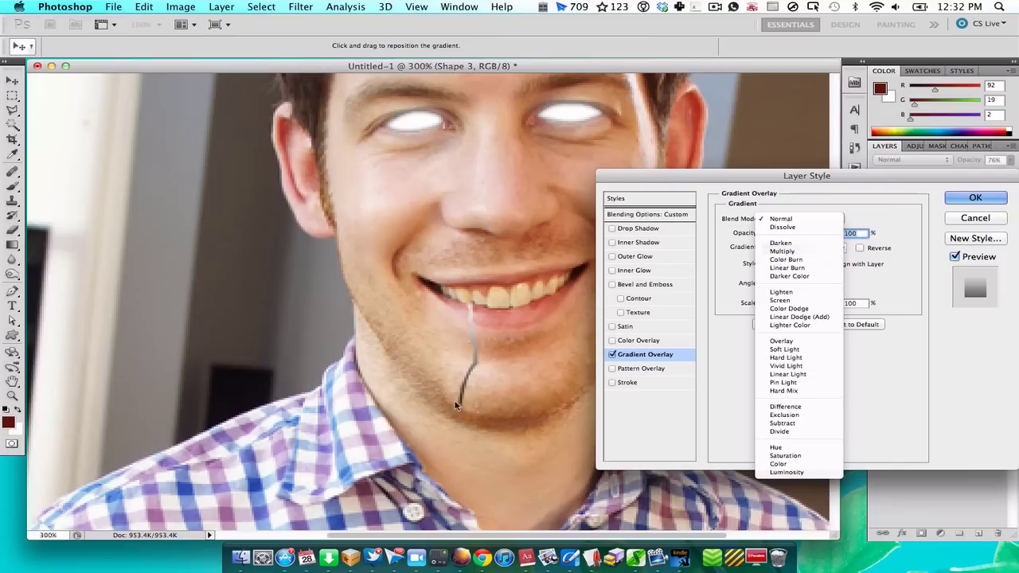
pyautogui.click(777, 341)
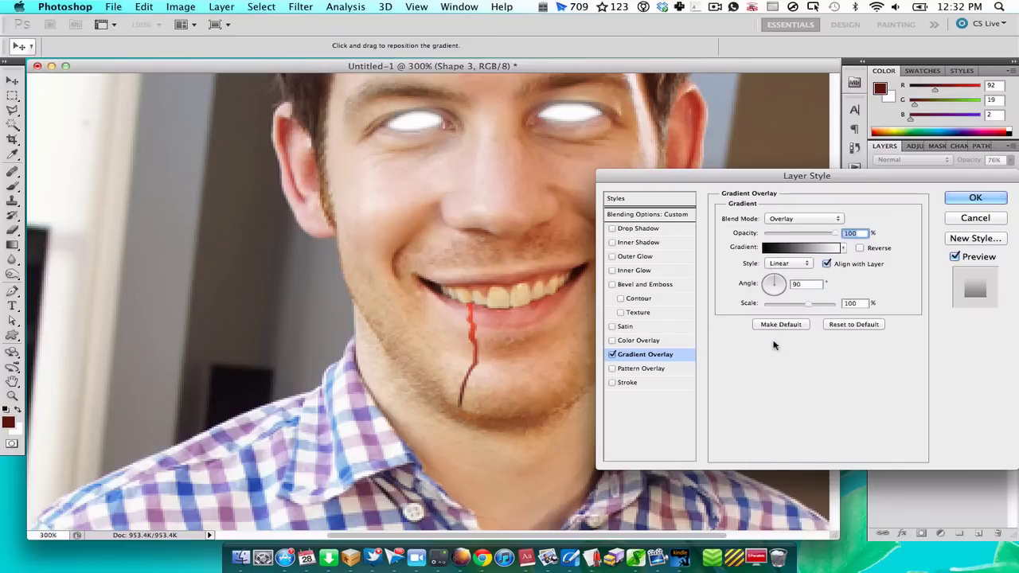
pyautogui.click(791, 233)
pyautogui.moveTo(790, 233)
pyautogui.mouseDown()
pyautogui.moveTo(740, 237)
pyautogui.moveTo(800, 235)
pyautogui.mouseUp()
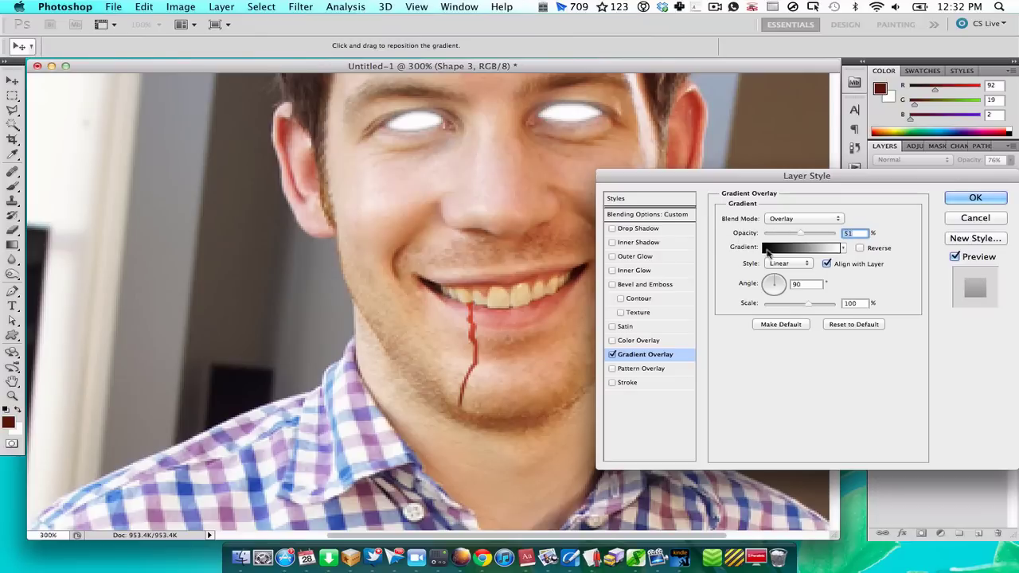
# Add an Inner Shadow to Shape 3 with a 1 px size and 26% opacity
pyautogui.click(626, 243)
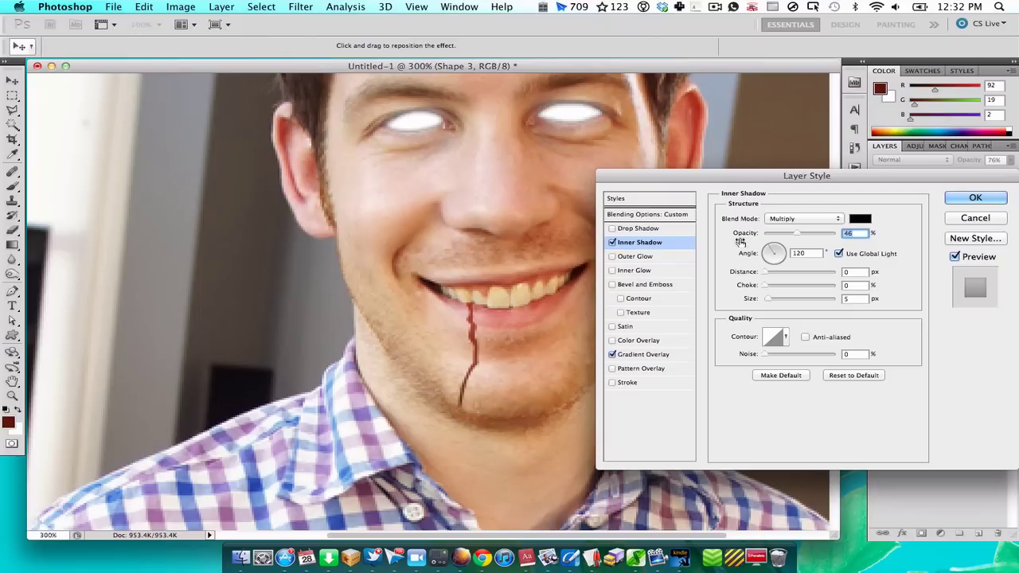
pyautogui.click(770, 297)
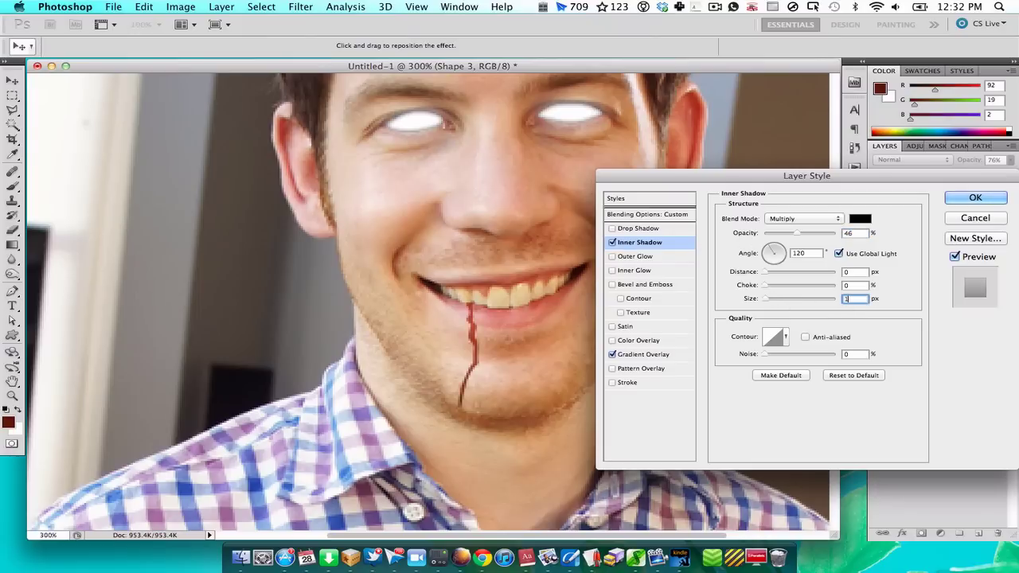
pyautogui.click(777, 232)
pyautogui.moveTo(763, 230); pyautogui.dragTo(782, 237)
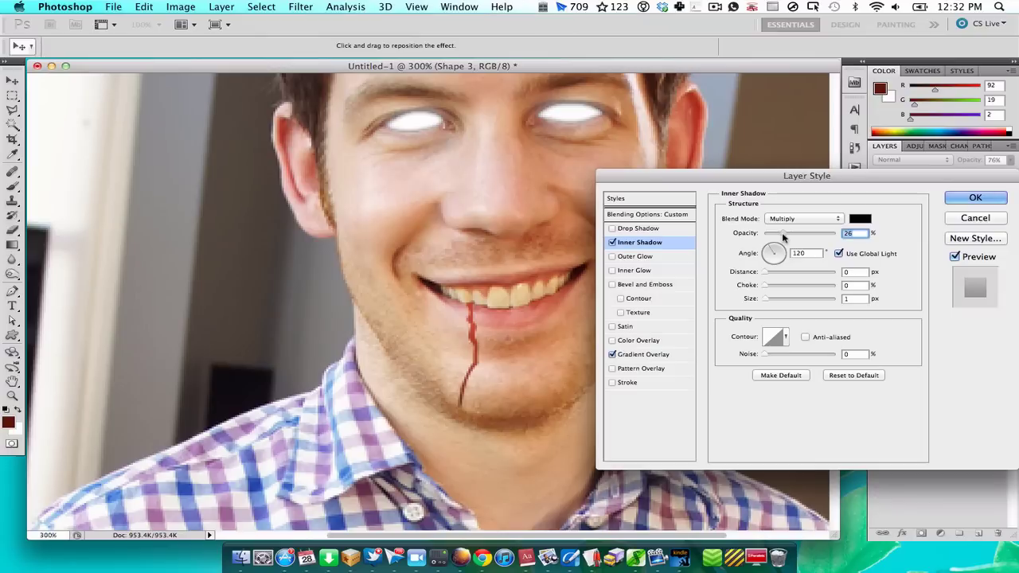
# Add a Drop Shadow to Shape 3 in Overlay mode, size 3 px and opacity 77%, and lower the layer's opacity to about 65%
pyautogui.click(637, 229)
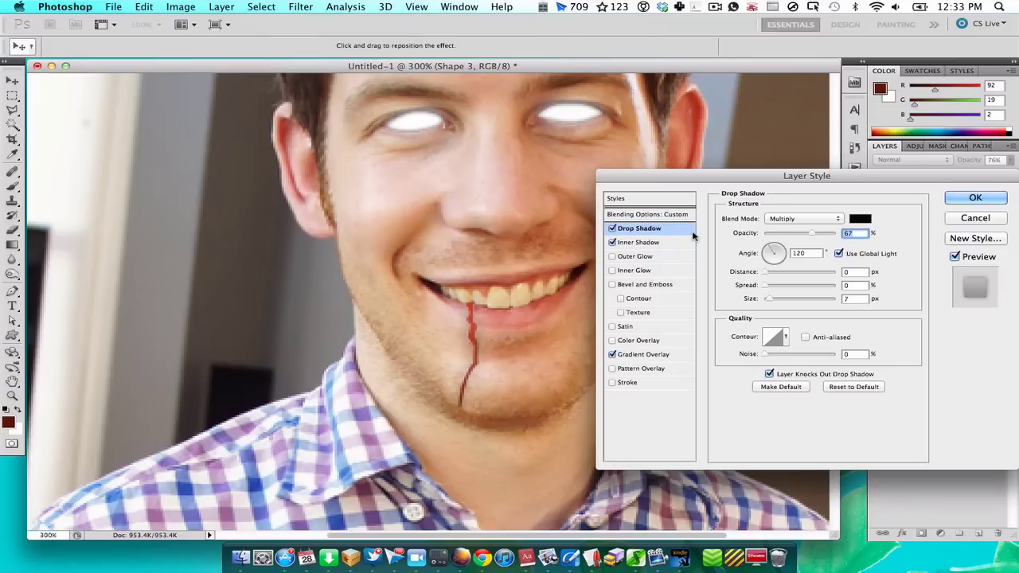
pyautogui.click(795, 219)
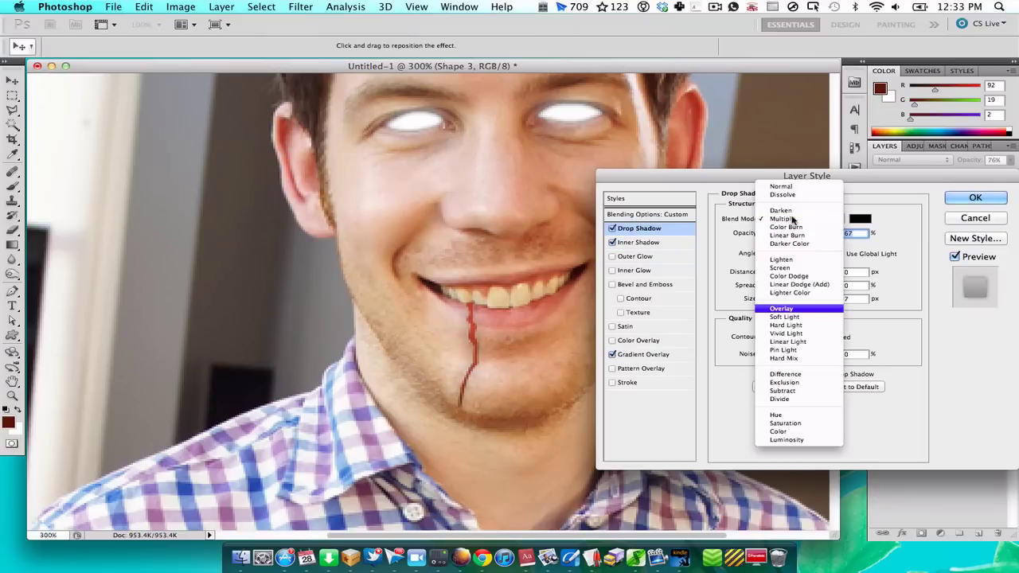
pyautogui.press('Return')
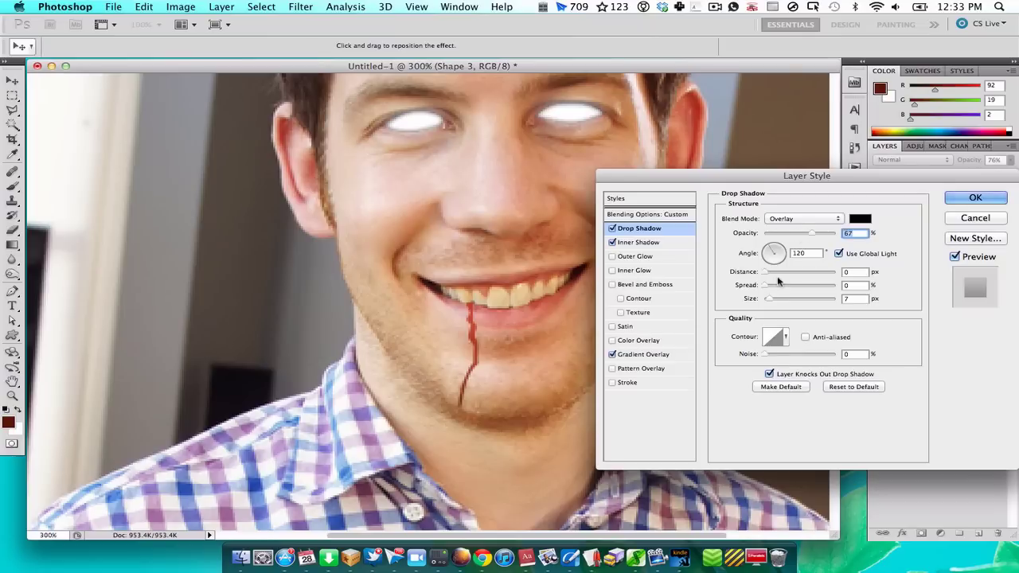
pyautogui.moveTo(770, 298)
pyautogui.mouseDown()
pyautogui.moveTo(784, 298)
pyautogui.moveTo(767, 298)
pyautogui.mouseUp()
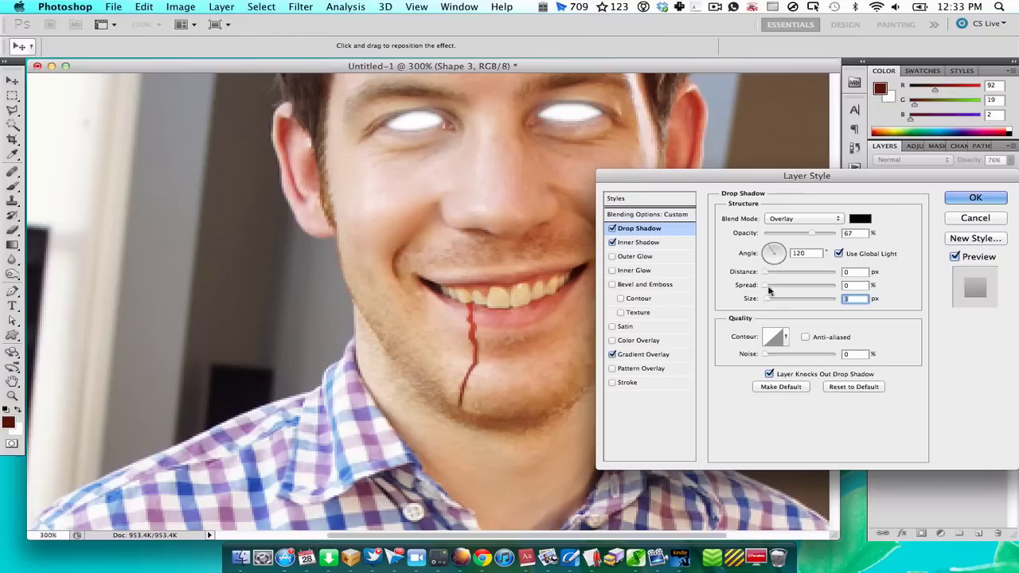
pyautogui.moveTo(811, 237)
pyautogui.mouseDown()
pyautogui.moveTo(836, 238)
pyautogui.moveTo(820, 240)
pyautogui.mouseUp()
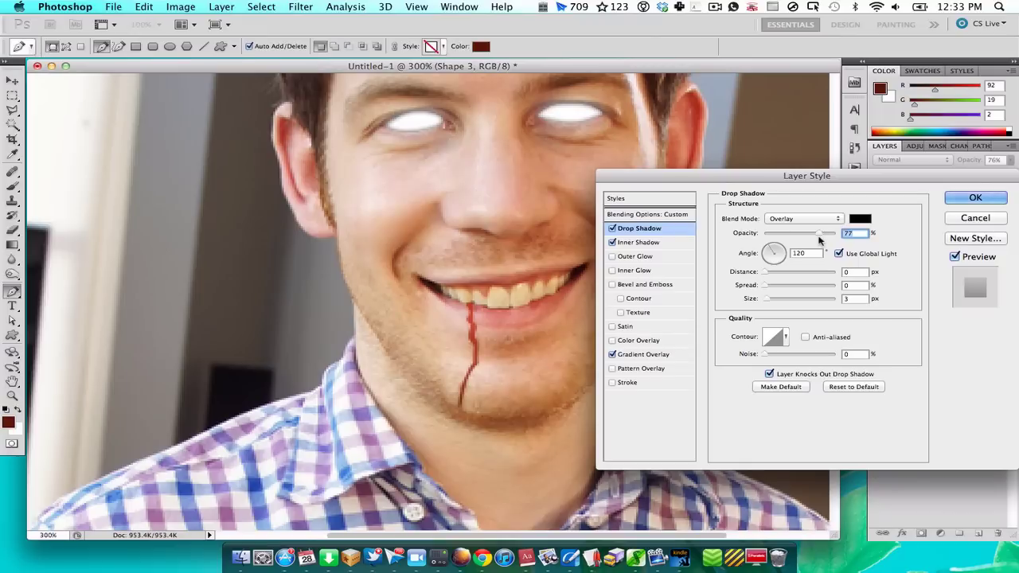
pyautogui.press('Return')
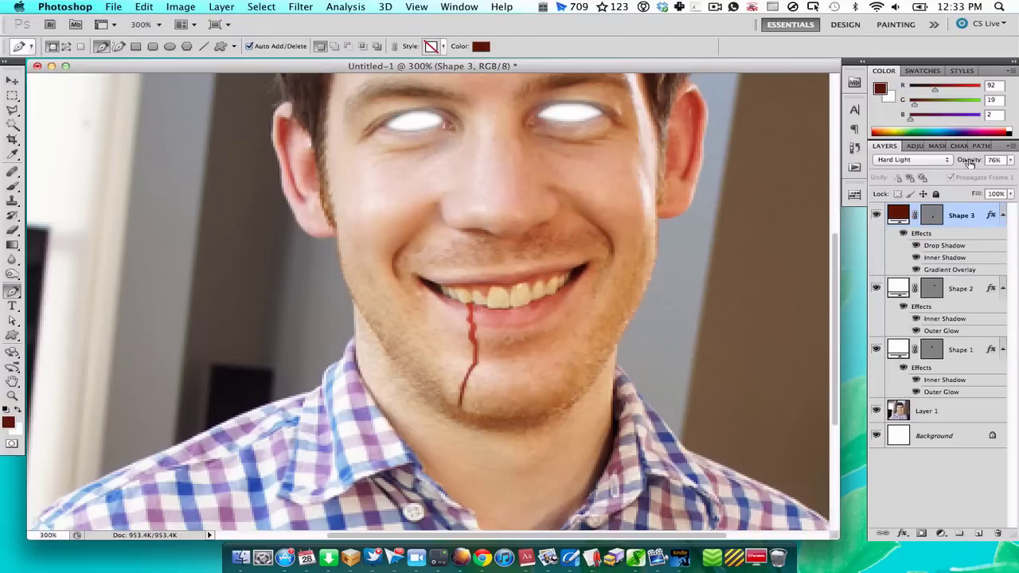
pyautogui.moveTo(970, 162); pyautogui.dragTo(958, 161)
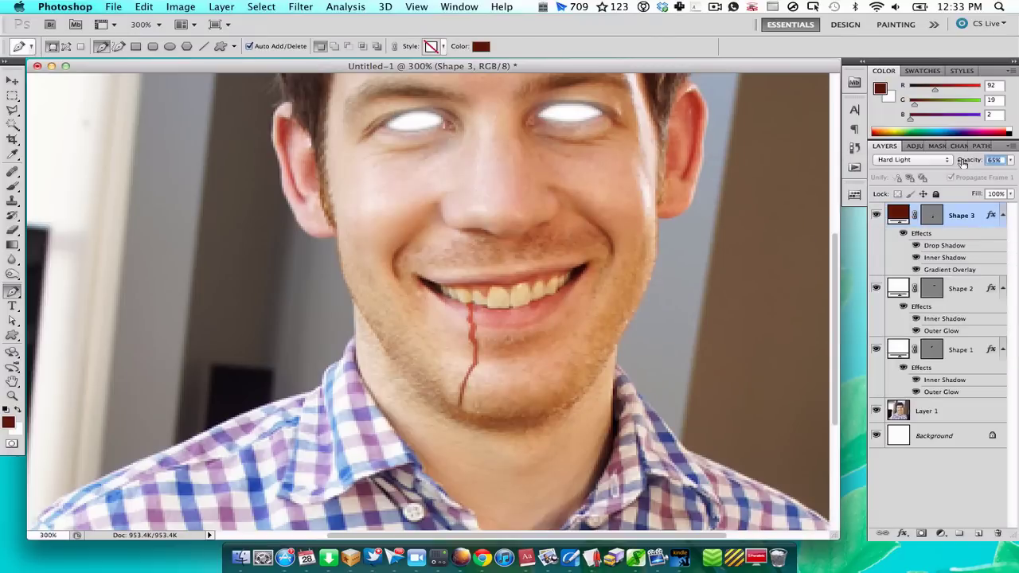
# Draw a second thin, jagged blood trickle with the Pen tool from under the chin down the neck to the shirt collar
pyautogui.click(476, 420)
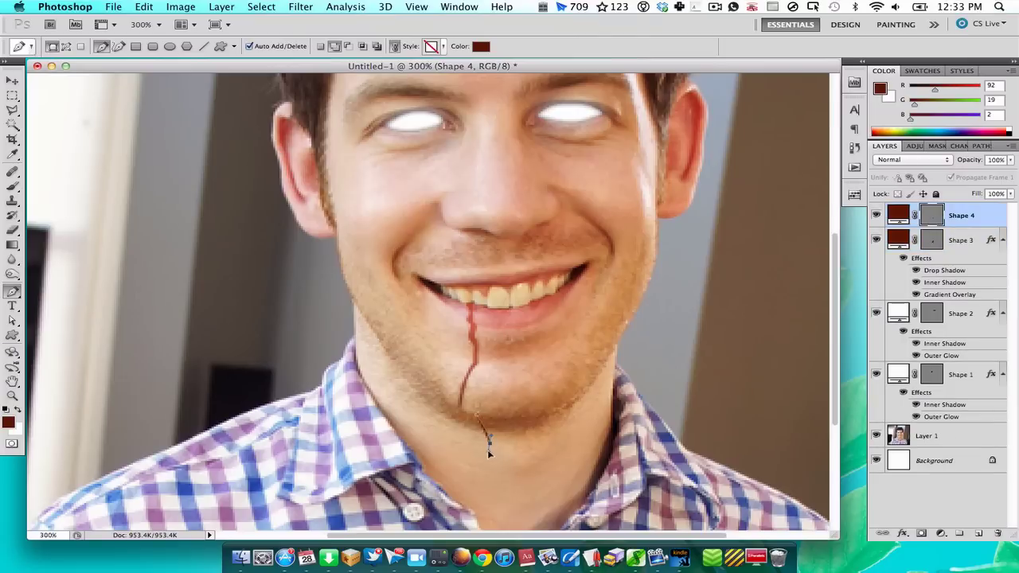
pyautogui.scroll(-5, 485, 521)
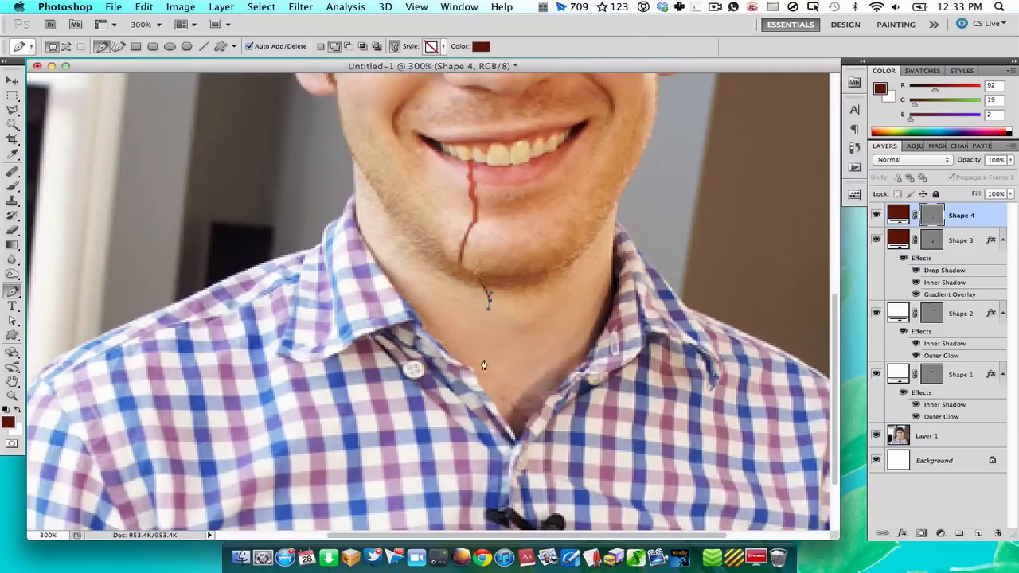
pyautogui.click(487, 405)
pyautogui.click(484, 358)
pyautogui.moveTo(485, 311); pyautogui.dragTo(493, 296)
pyautogui.click(478, 273)
pyautogui.press('Return')
pyautogui.scroll(2, 538, 353)
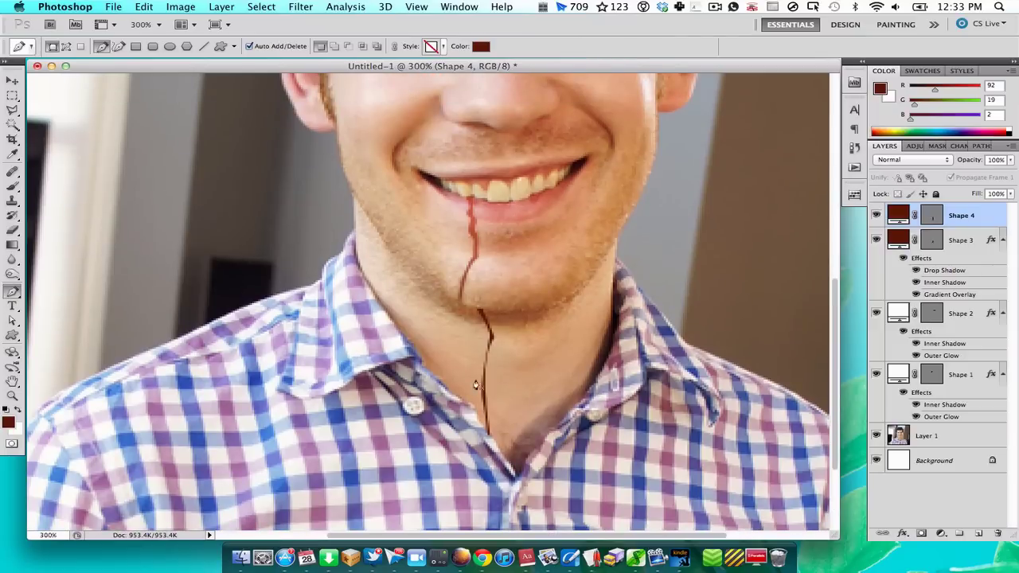
# Copy the layer effects from Shape 3 to the Shape 4 neck trickle and set its layer opacity to 80%
pyautogui.moveTo(937, 261); pyautogui.dragTo(933, 226)
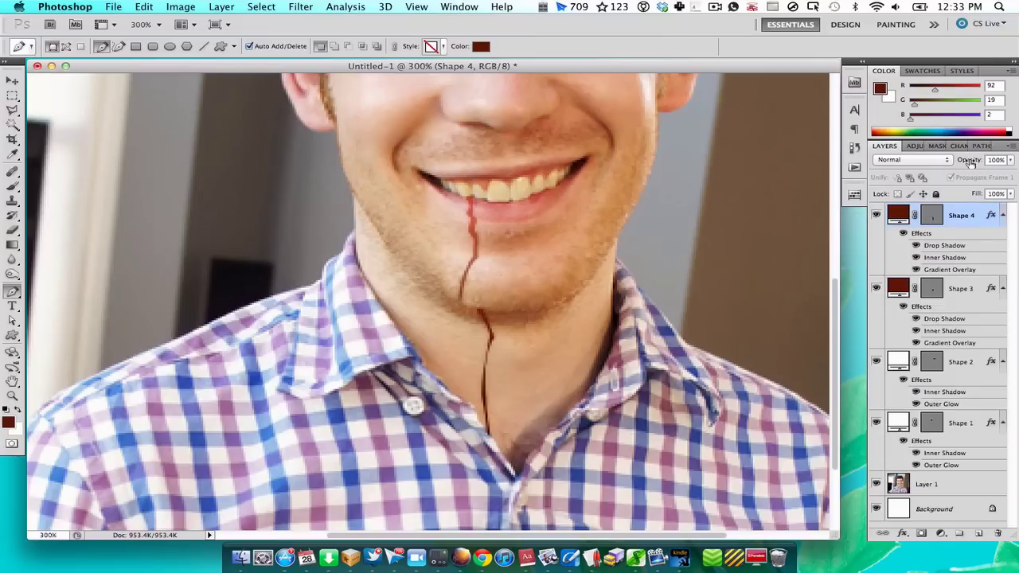
pyautogui.moveTo(971, 161); pyautogui.dragTo(955, 162)
pyautogui.press('m')
# Group the four shape layers, Shape 1 through Shape 4, into one layer group
pyautogui.scroll(6, 573, 274)
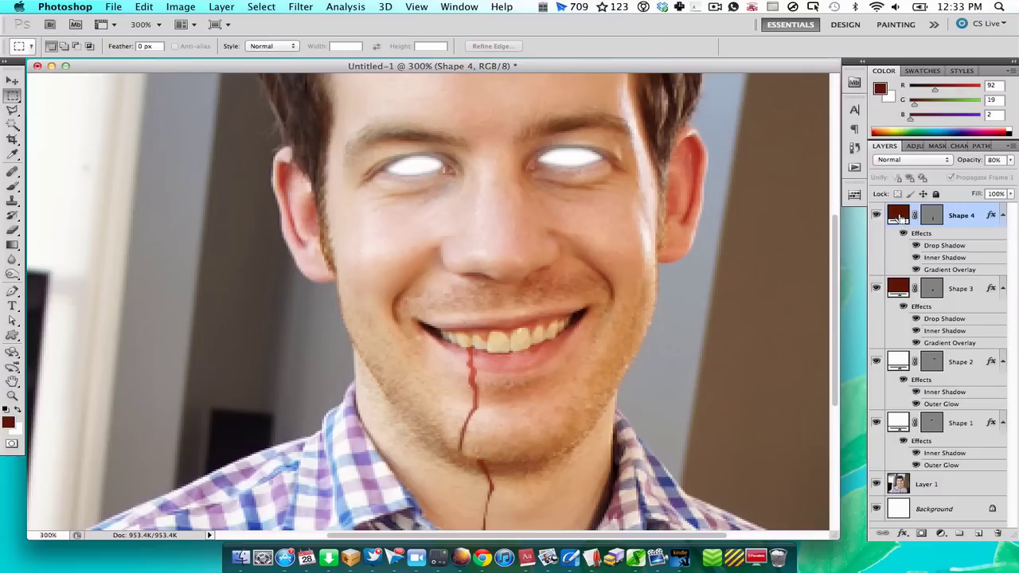
pyautogui.keyDown('shift'); pyautogui.click(899, 423); pyautogui.keyUp('shift')
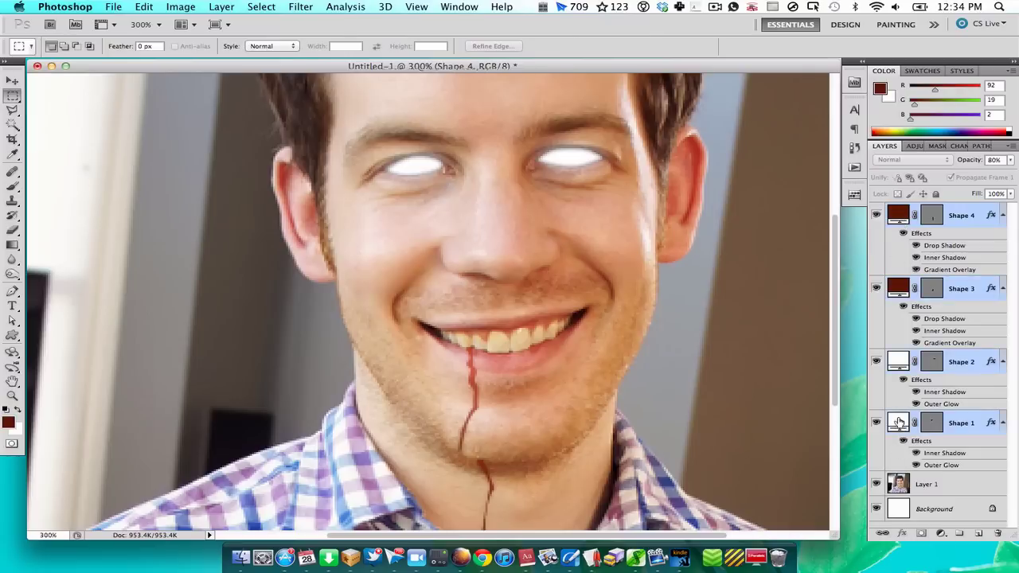
pyautogui.press('super+g')
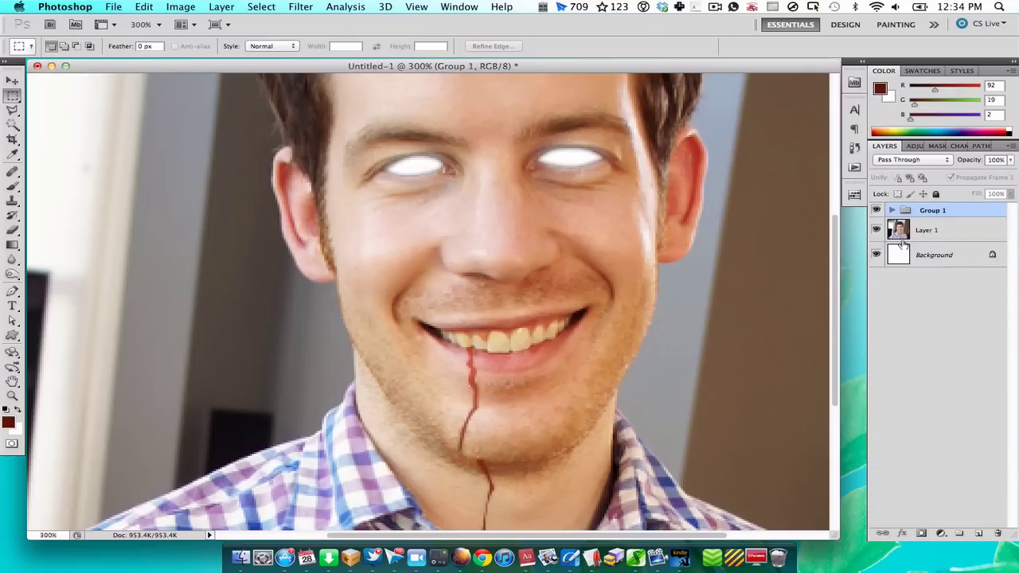
# Create a new empty layer named Layer 2 above the group and switch to the Brush tool
pyautogui.press('super+shift+n')
pyautogui.press('Return')
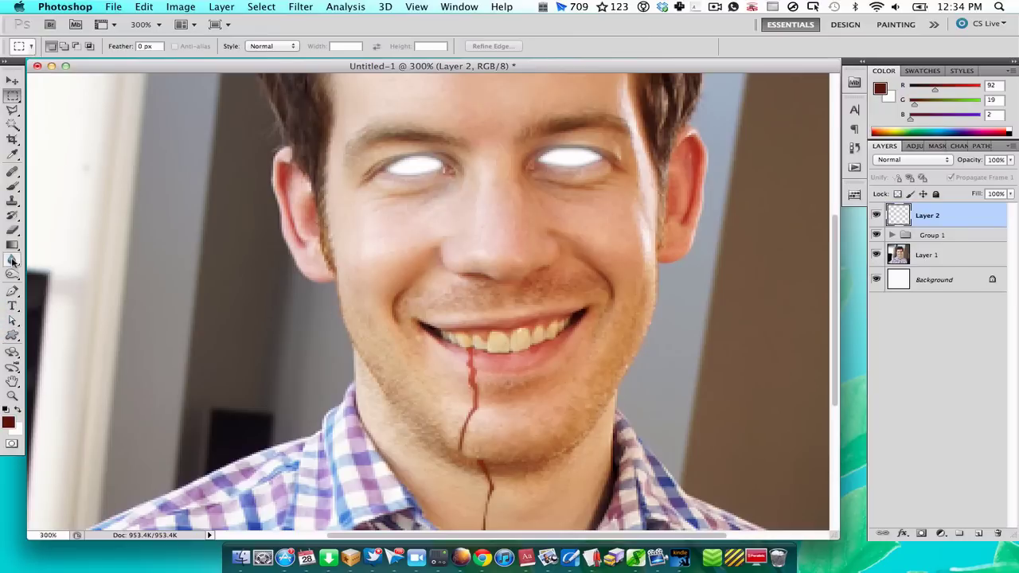
pyautogui.press('b')
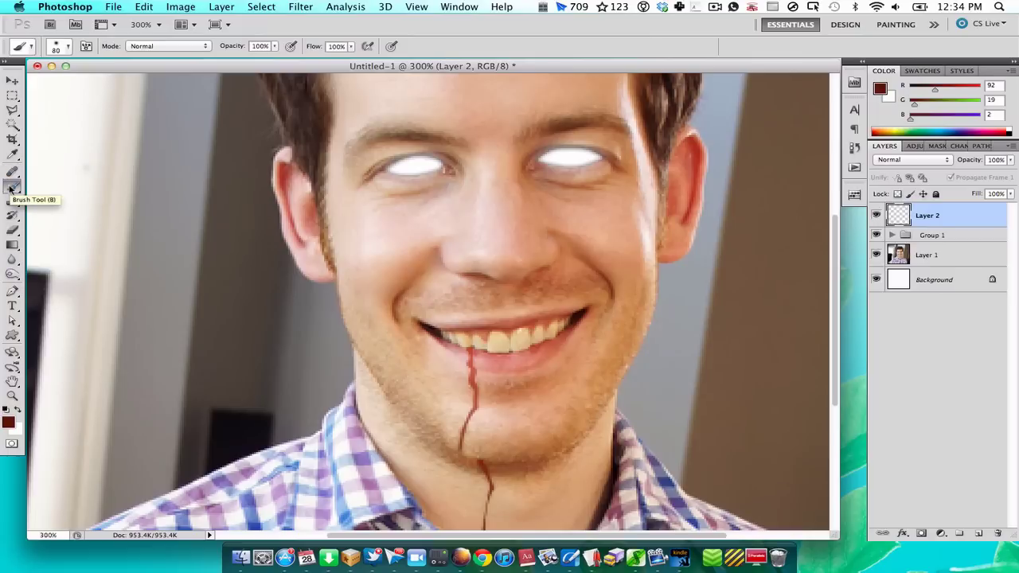
# Choose the 23 px rough textured brush tip and reduce its size to 8 px
pyautogui.click(69, 47)
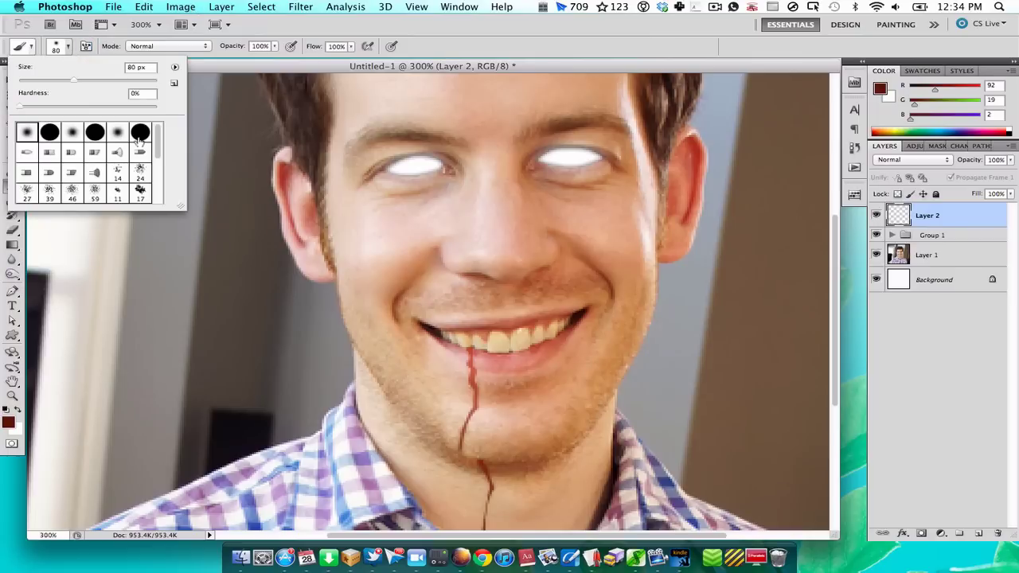
pyautogui.moveTo(180, 209)
pyautogui.mouseDown()
pyautogui.moveTo(243, 271)
pyautogui.moveTo(216, 263)
pyautogui.mouseUp()
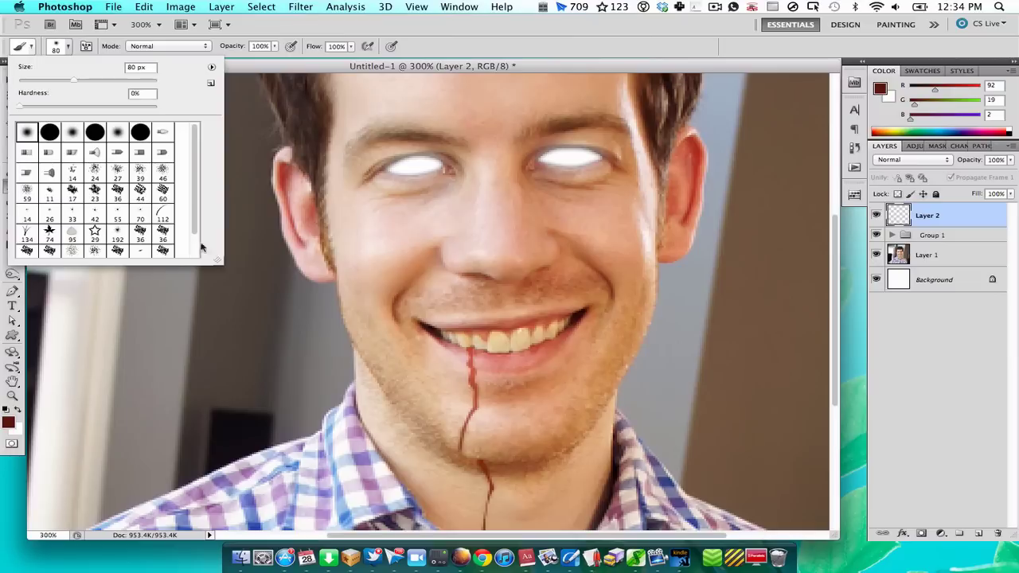
pyautogui.click(94, 191)
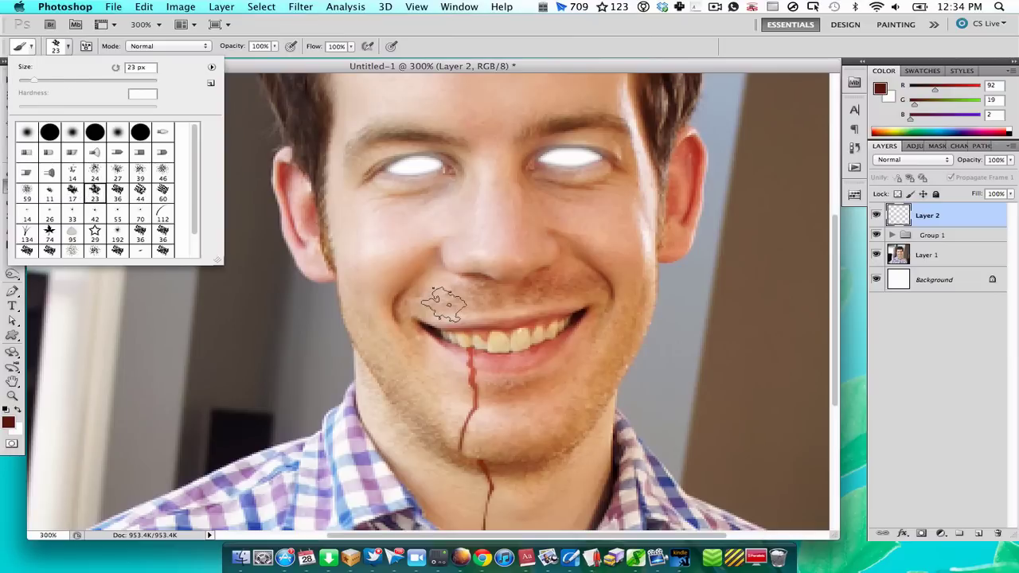
pyautogui.moveTo(37, 82); pyautogui.dragTo(22, 81)
pyautogui.press('Return')
# Dab dark red blood spots onto the upper front teeth on Layer 2, reducing the brush size to 6 px
pyautogui.click(492, 345)
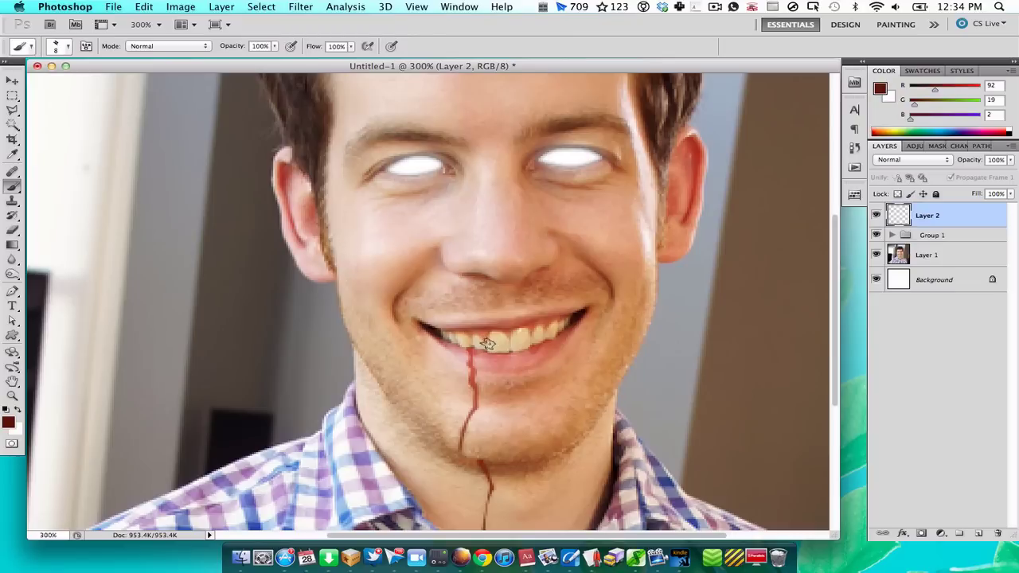
pyautogui.click(542, 329)
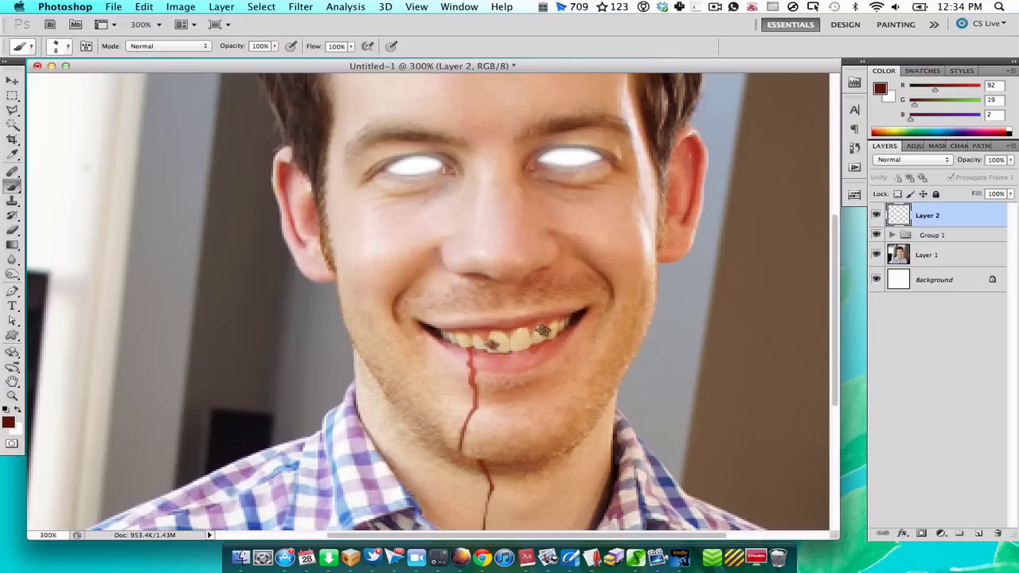
pyautogui.click(502, 341)
pyautogui.rightClick(511, 339)
pyautogui.moveTo(547, 350); pyautogui.dragTo(536, 351)
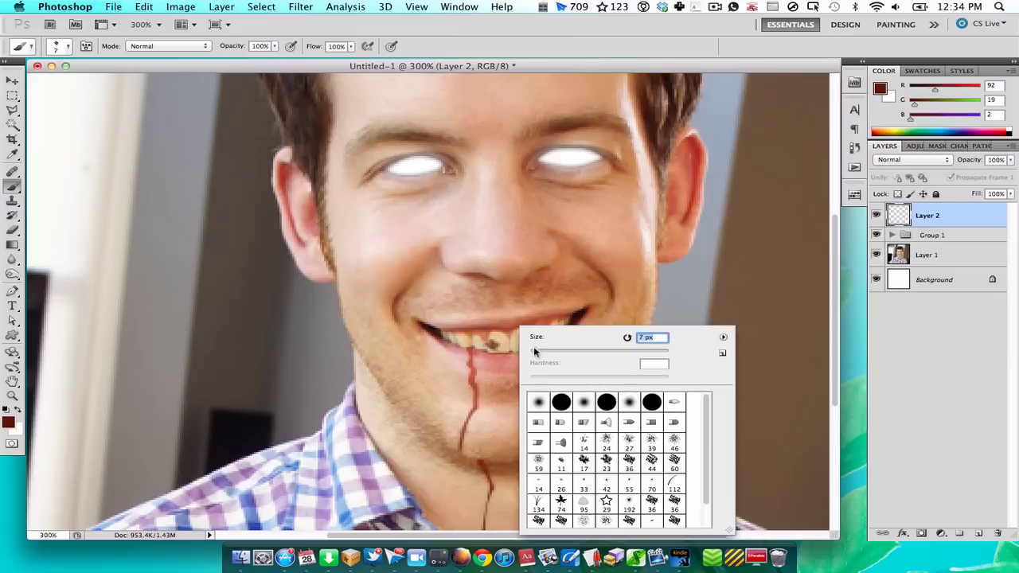
pyautogui.press('Return')
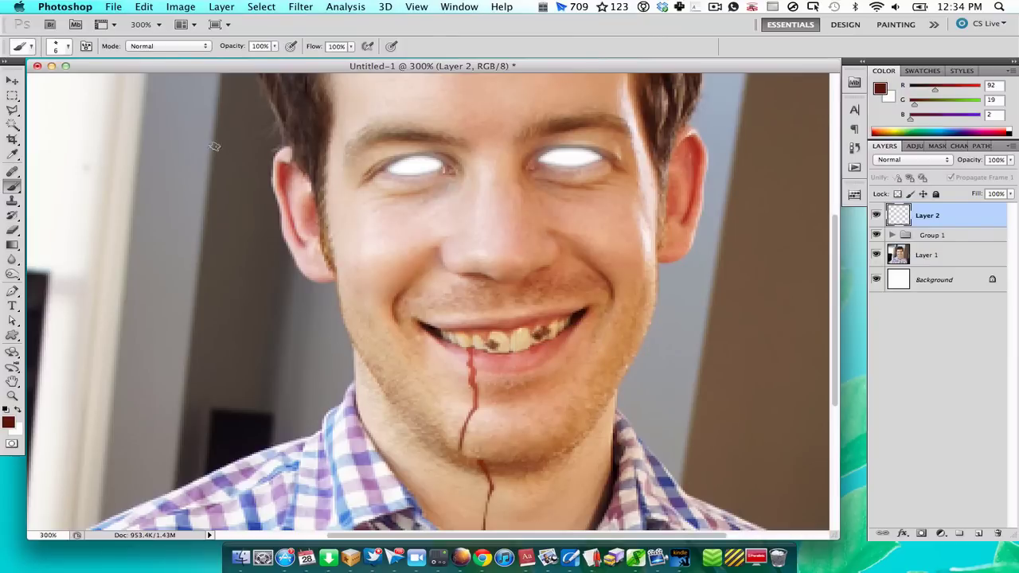
# Switch to the 39 px spatter brush tip and reduce its size to 17 px for speckling the teeth
pyautogui.click(70, 48)
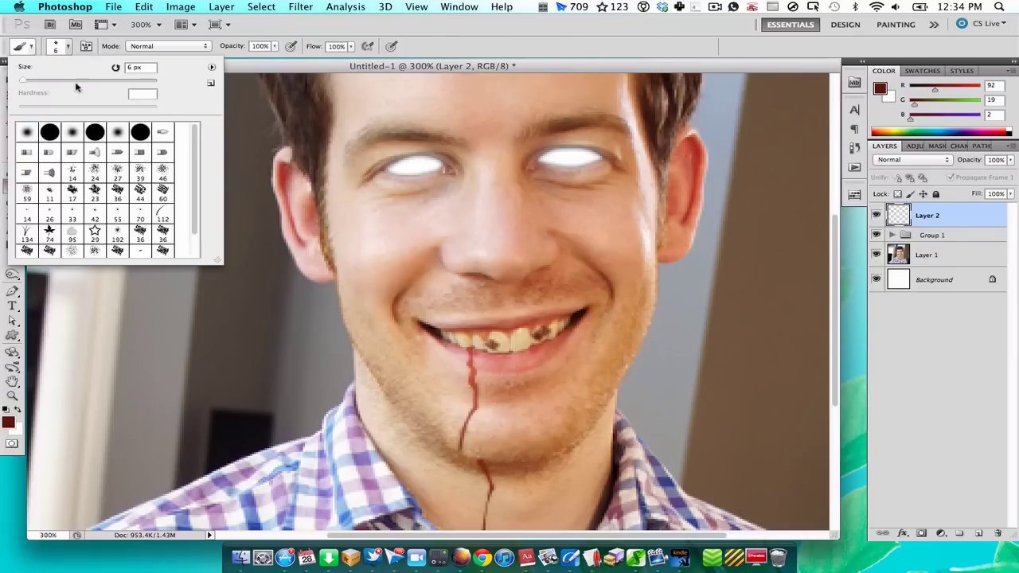
pyautogui.click(140, 171)
pyautogui.press('Return')
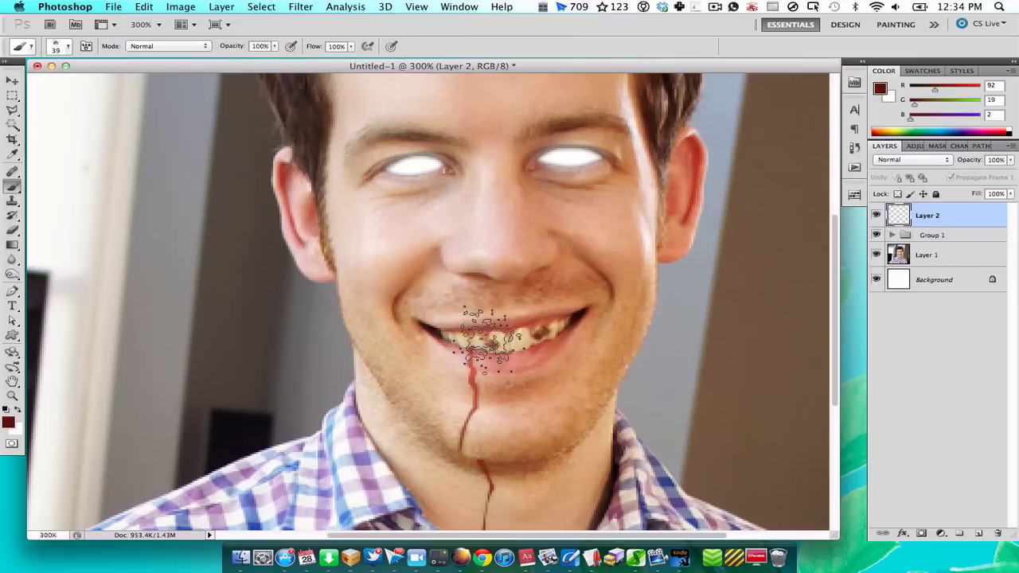
pyautogui.rightClick(514, 338)
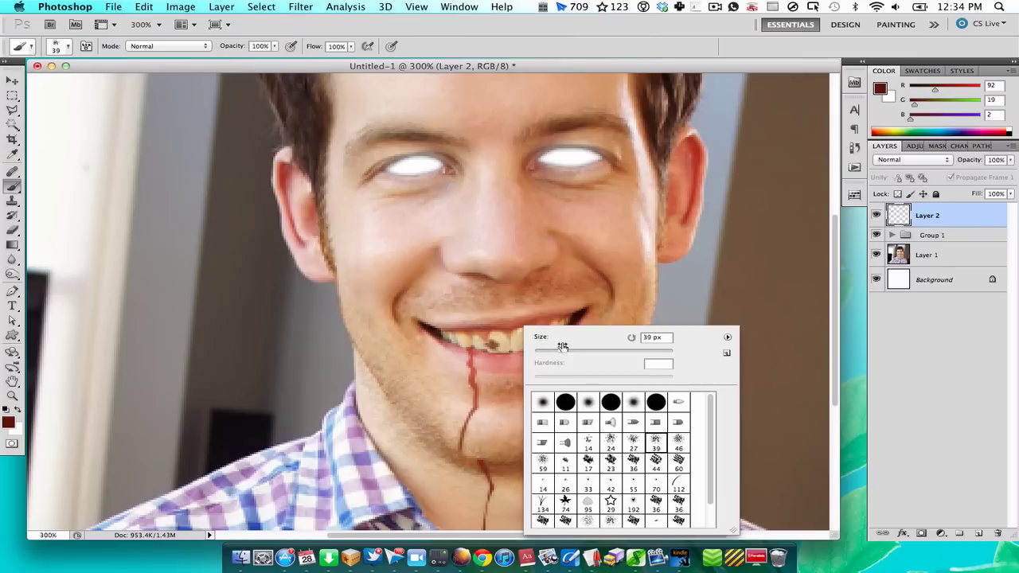
pyautogui.moveTo(563, 351)
pyautogui.mouseDown()
pyautogui.moveTo(507, 342)
pyautogui.moveTo(519, 343)
pyautogui.mouseUp()
pyautogui.press('Return')
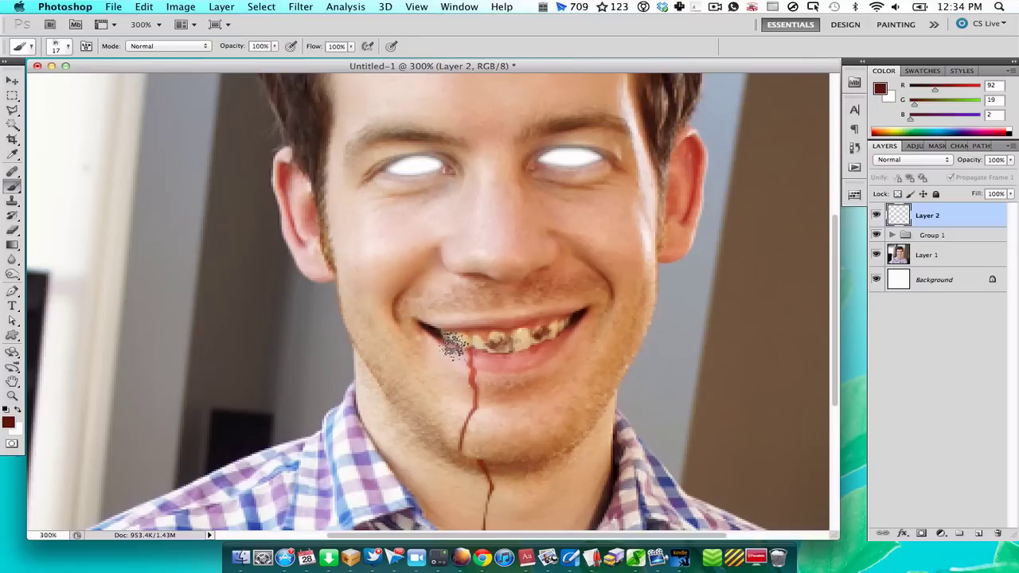
# Reduce the spatter brush to 11 px and paint fine blood speckles along the teeth and lower gum line
pyautogui.rightClick(452, 342)
pyautogui.moveTo(481, 355); pyautogui.dragTo(479, 356)
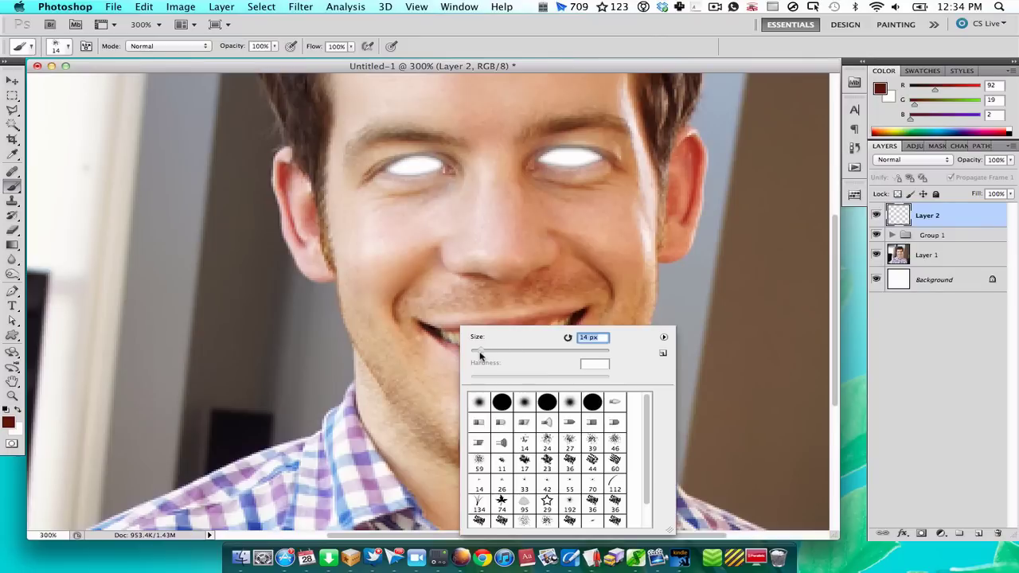
pyautogui.press('Return')
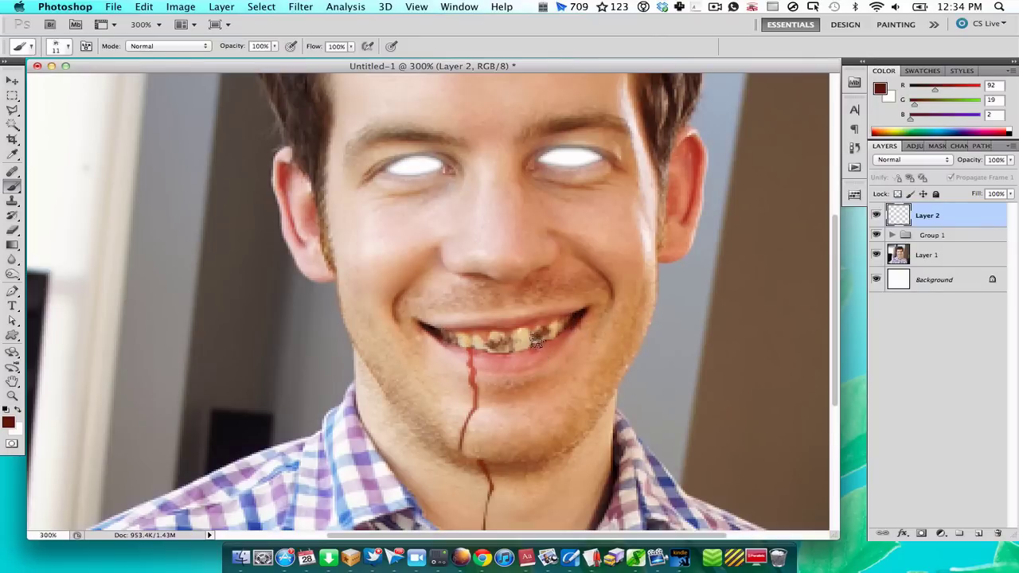
pyautogui.moveTo(488, 348)
pyautogui.mouseDown()
pyautogui.moveTo(496, 350)
pyautogui.moveTo(476, 351)
pyautogui.mouseUp()
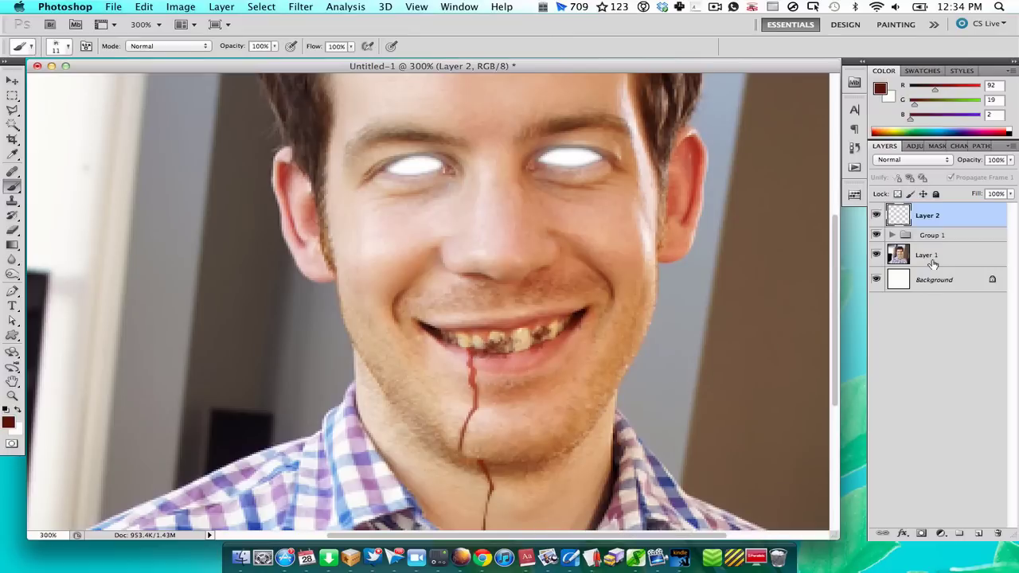
# Set Layer 2's blend mode to Overlay and duplicate the layer to intensify the blood on the teeth
pyautogui.click(915, 162)
pyautogui.press('Return')
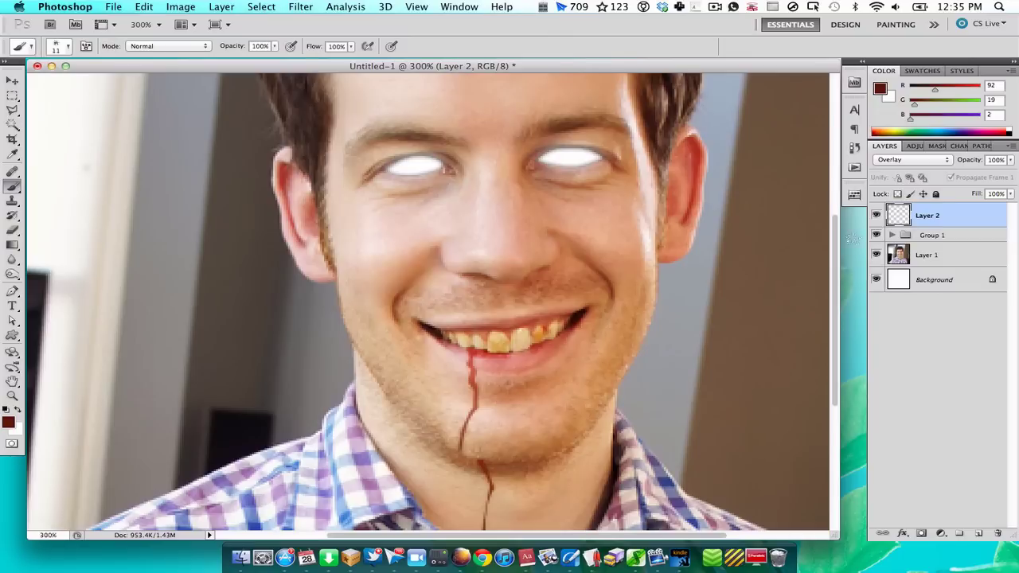
pyautogui.press('super+j')
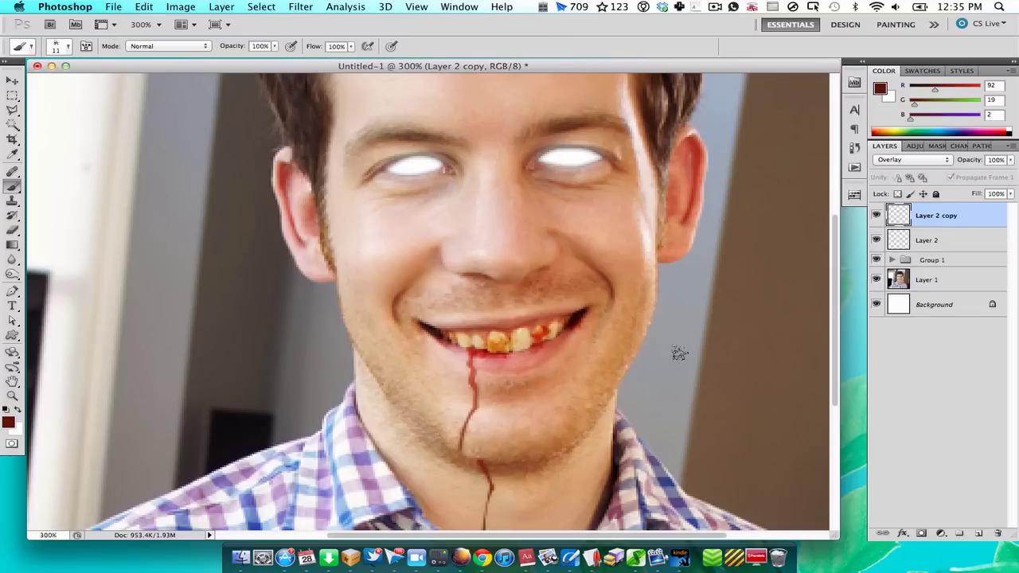
# Erase excess blood around the mouth corner on Layer 2 copy with a soft 16 px eraser and set the layer's opacity to 59%
pyautogui.press('e')
pyautogui.rightClick(510, 393)
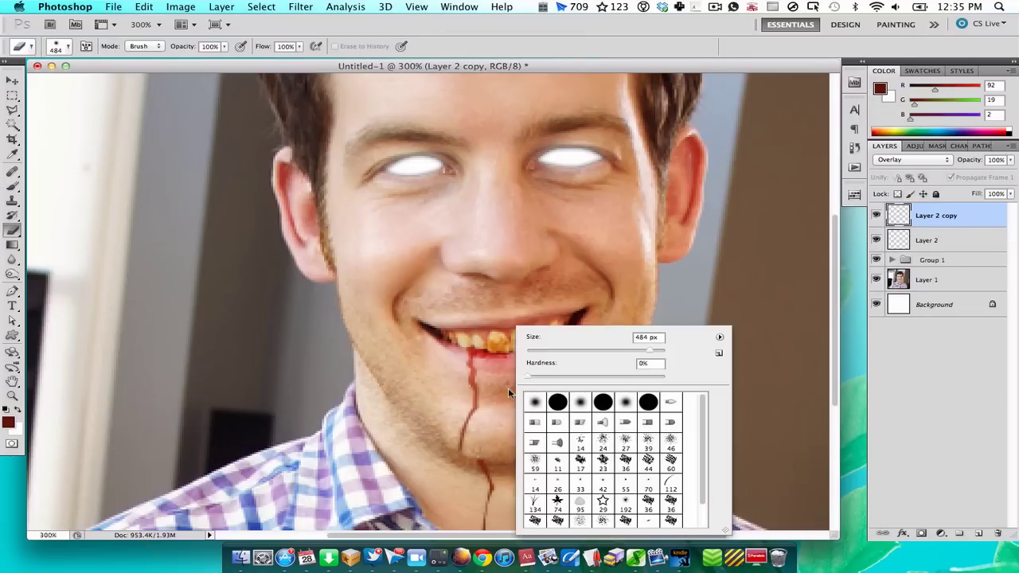
pyautogui.moveTo(651, 351); pyautogui.dragTo(535, 351)
pyautogui.press('Return')
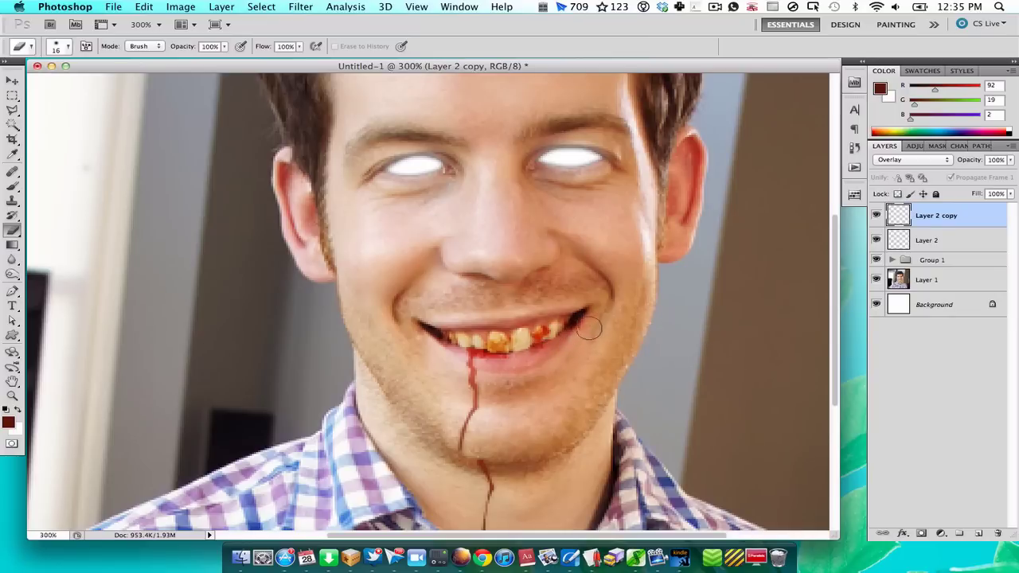
pyautogui.moveTo(592, 320); pyautogui.dragTo(575, 328)
pyautogui.moveTo(969, 162); pyautogui.dragTo(958, 185)
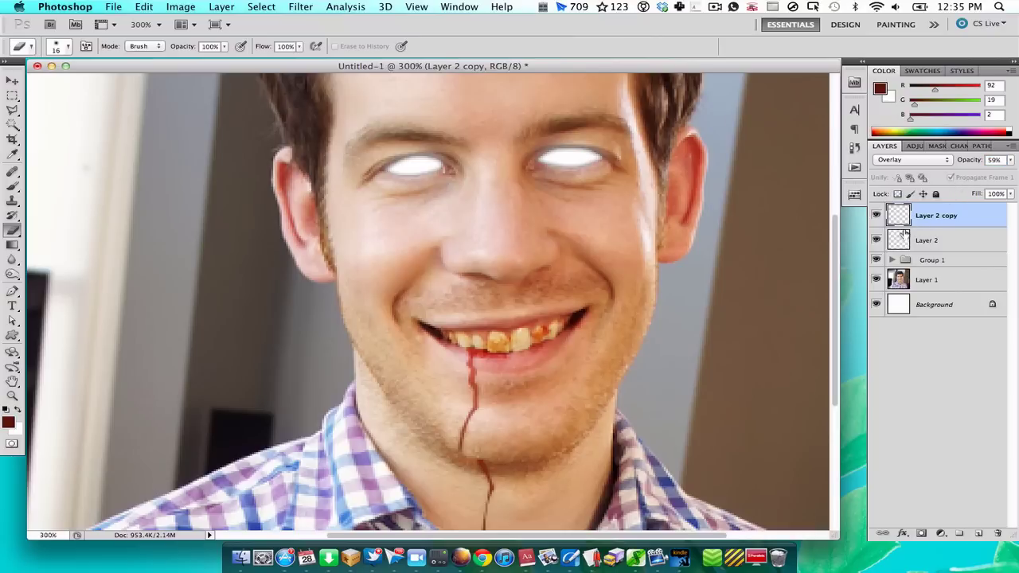
# Group Layer 2 and Layer 2 copy and name the group "Teeth Blood"
pyautogui.keyDown('shift'); pyautogui.click(900, 239); pyautogui.keyUp('shift')
pyautogui.press('super+g')
pyautogui.doubleClick(933, 210)
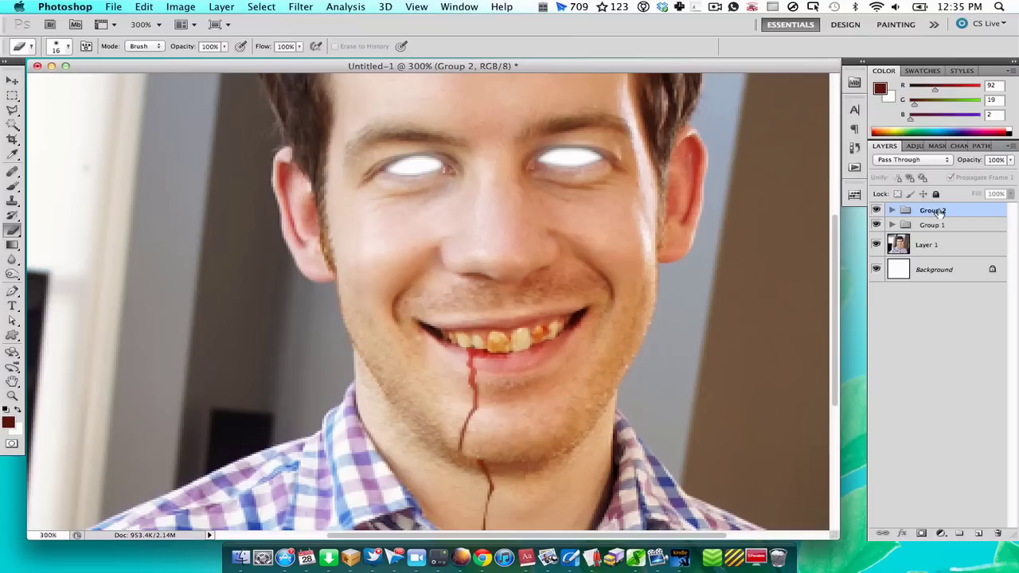
pyautogui.write('Teeth Blood')
pyautogui.press('Return')
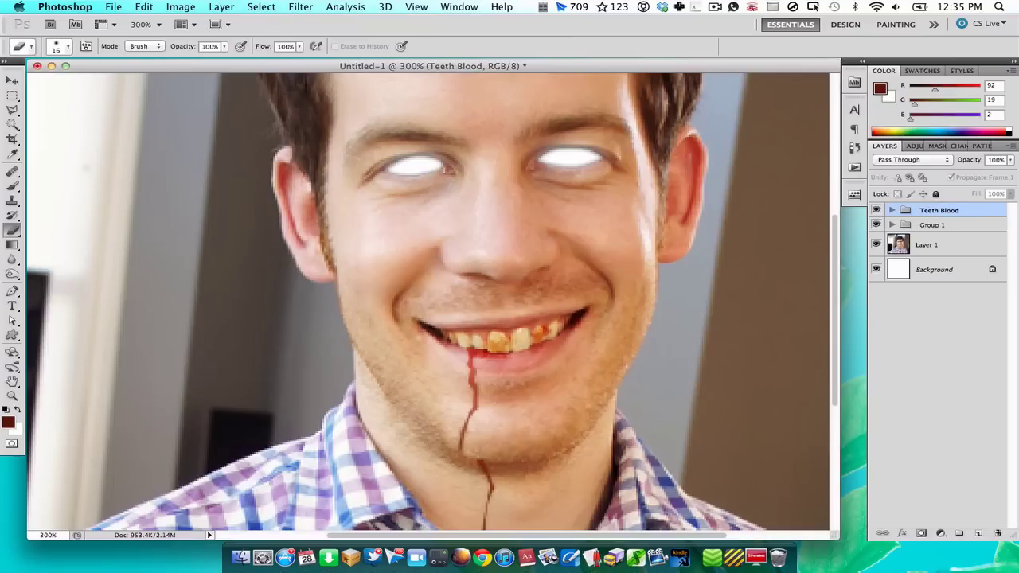
# Rename Group 1 as "Eyes and Mouth Drip"
pyautogui.doubleClick(929, 225)
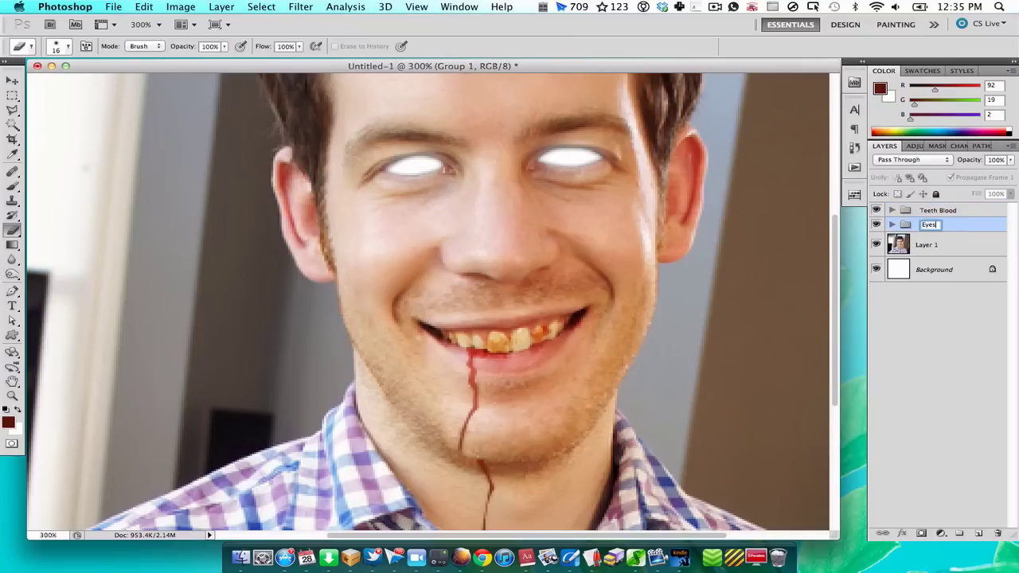
pyautogui.write('and Mouth Drip')
pyautogui.press('Return')
# Create a new empty layer above the Teeth Blood group, with the whole photo in view at 100%
pyautogui.click(983, 214)
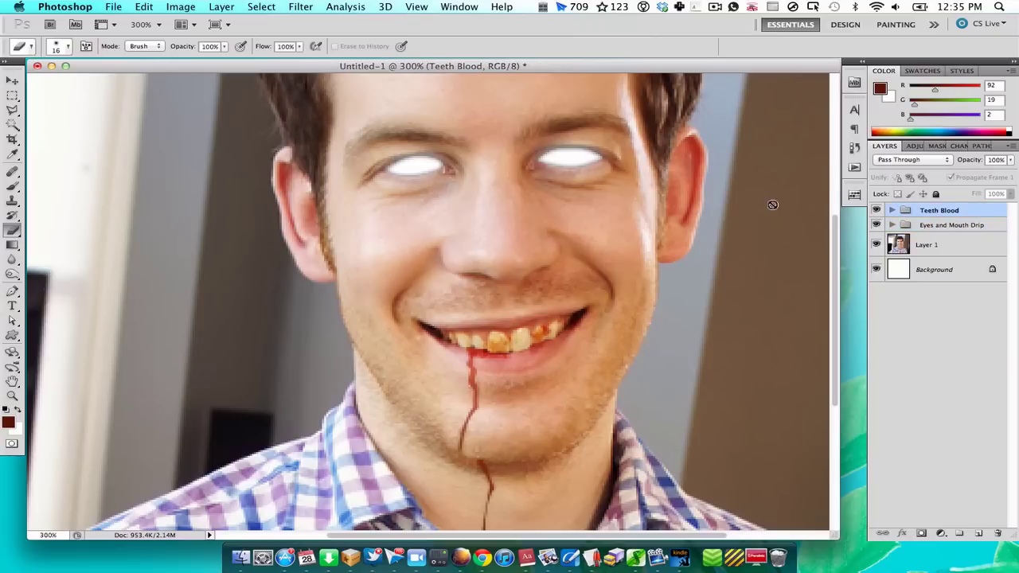
pyautogui.press('z')
pyautogui.keyDown('alt'); pyautogui.click(785, 211); pyautogui.keyUp('alt')
pyautogui.keyDown('alt'); pyautogui.click(679, 293); pyautogui.keyUp('alt')
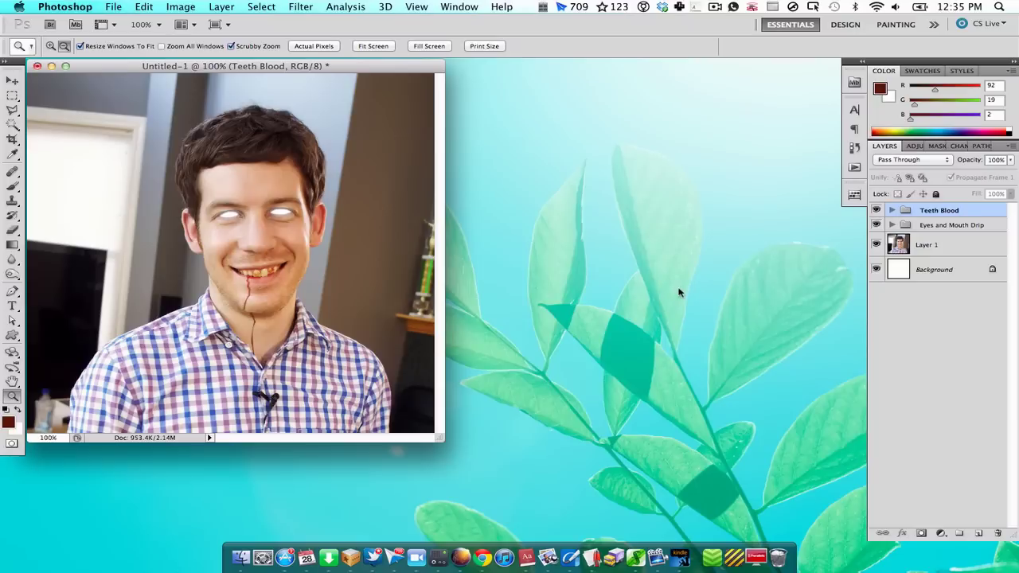
pyautogui.moveTo(440, 437); pyautogui.dragTo(672, 491)
pyautogui.press('super+shift+n')
pyautogui.press('Return')
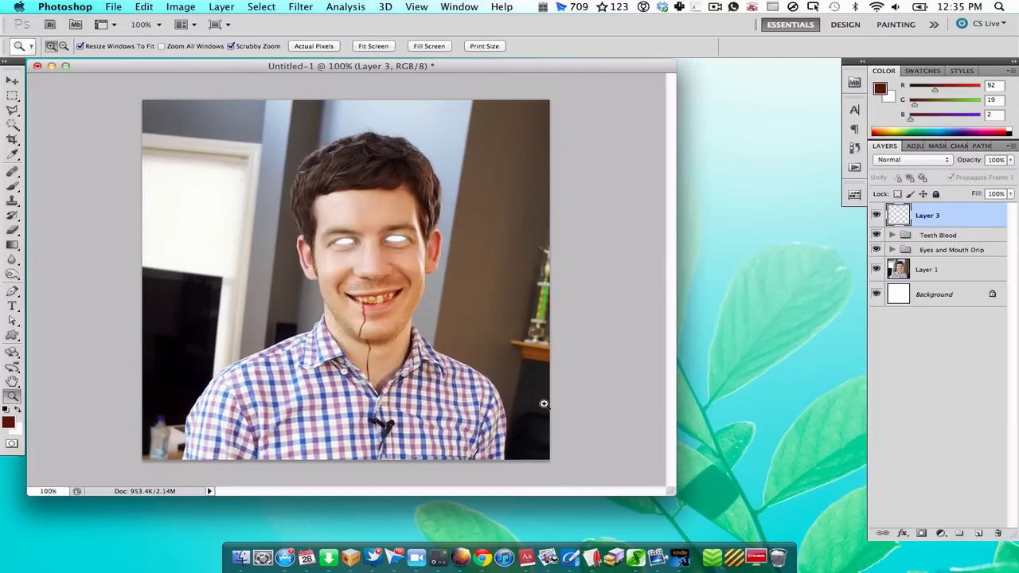
# Activate the Gradient tool with white as the foreground colour and black as the background colour
pyautogui.press('g')
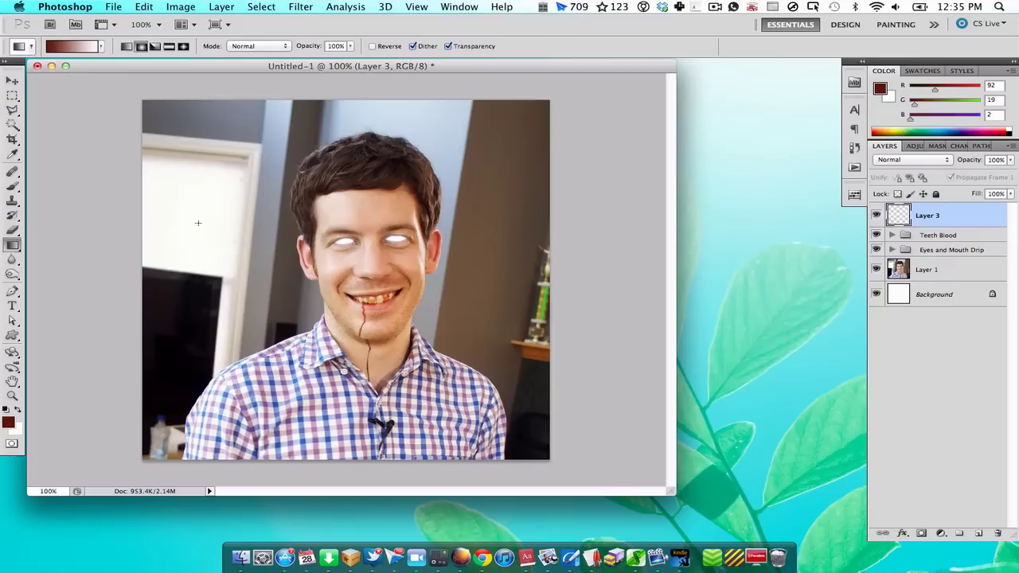
pyautogui.click(6, 410)
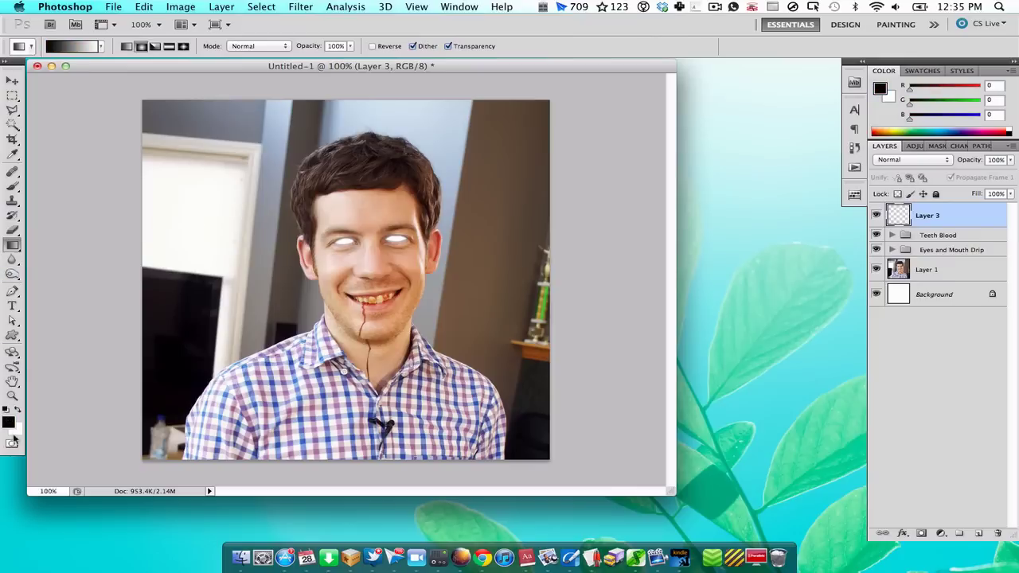
pyautogui.click(18, 410)
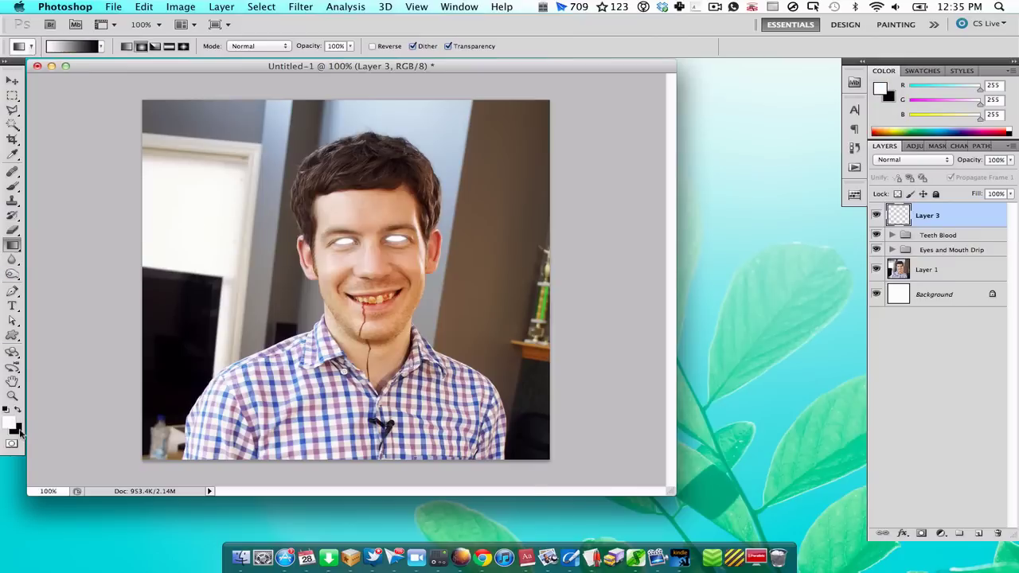
pyautogui.click(99, 47)
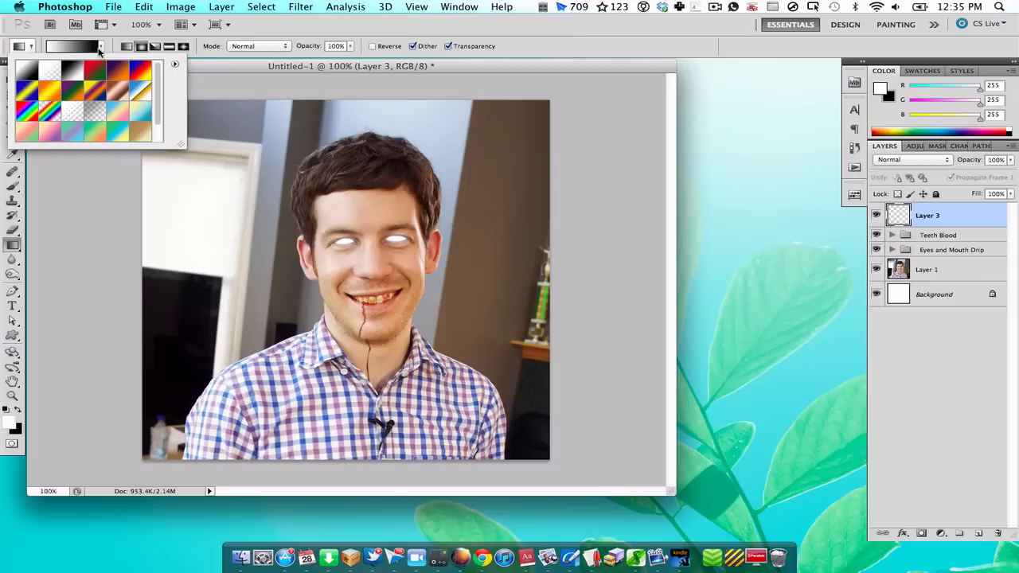
pyautogui.click(99, 47)
pyautogui.click(13, 245)
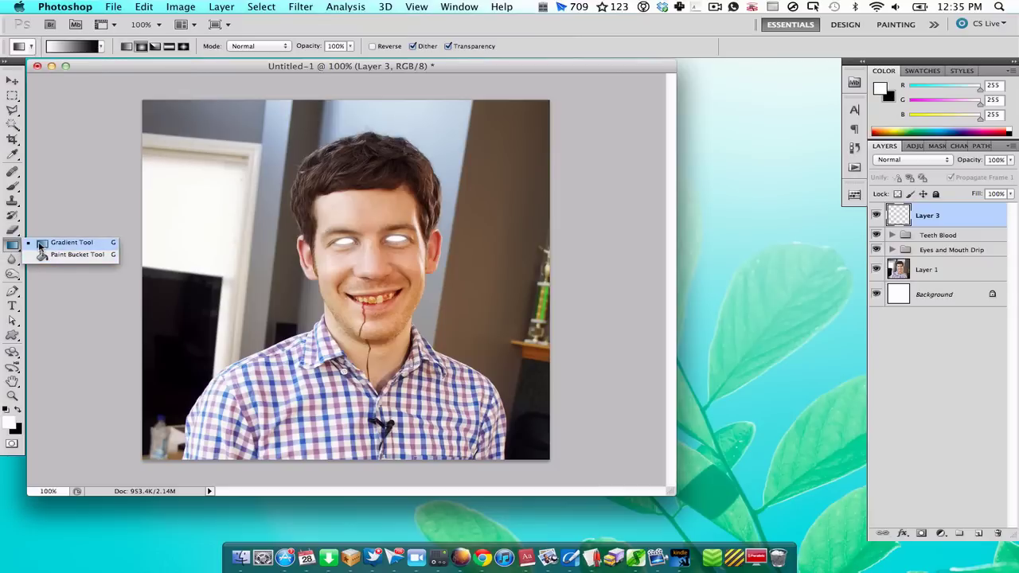
pyautogui.click(41, 244)
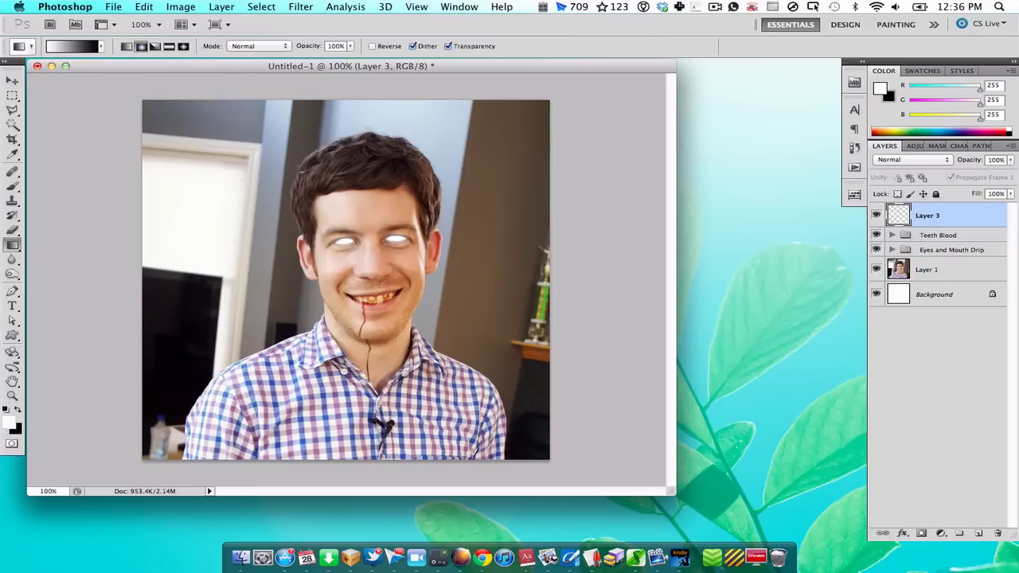
# Fill Layer 3 with a white-to-black radial gradient spreading from the face to beyond the photo's corner and set its blend mode to Multiply
pyautogui.moveTo(451, 353); pyautogui.dragTo(562, 472)
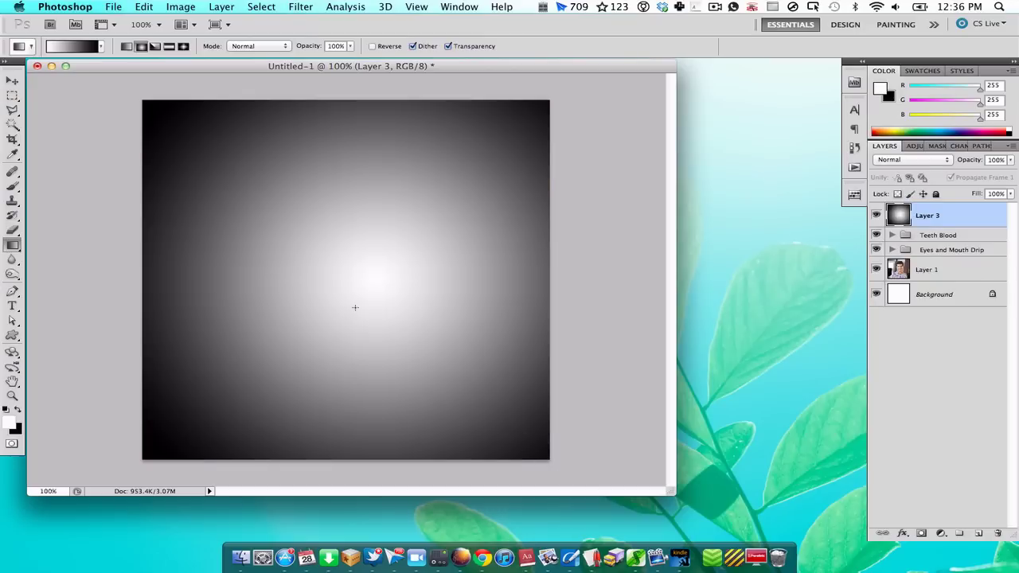
pyautogui.moveTo(355, 279); pyautogui.dragTo(572, 485)
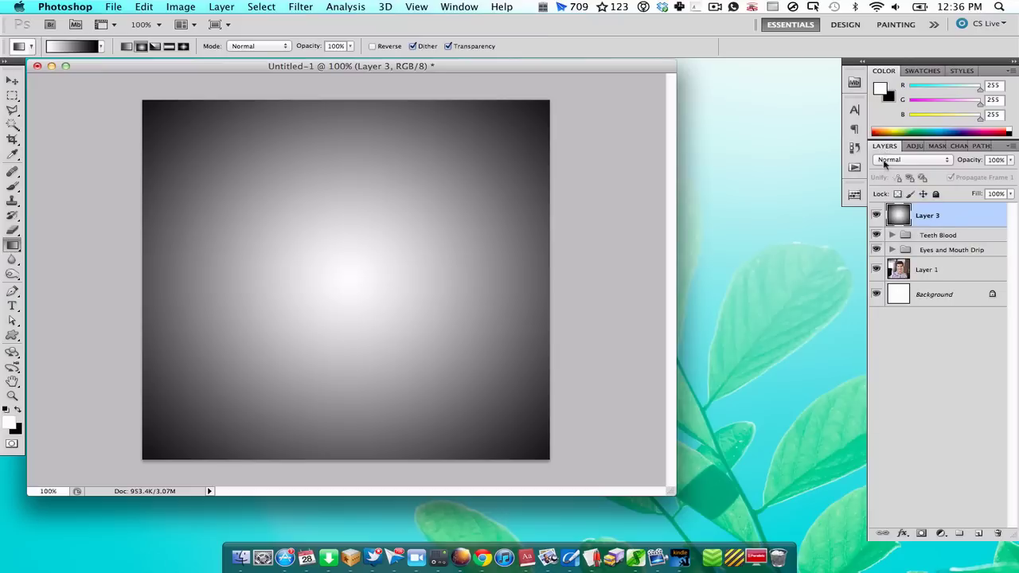
pyautogui.click(883, 159)
pyautogui.click(884, 193)
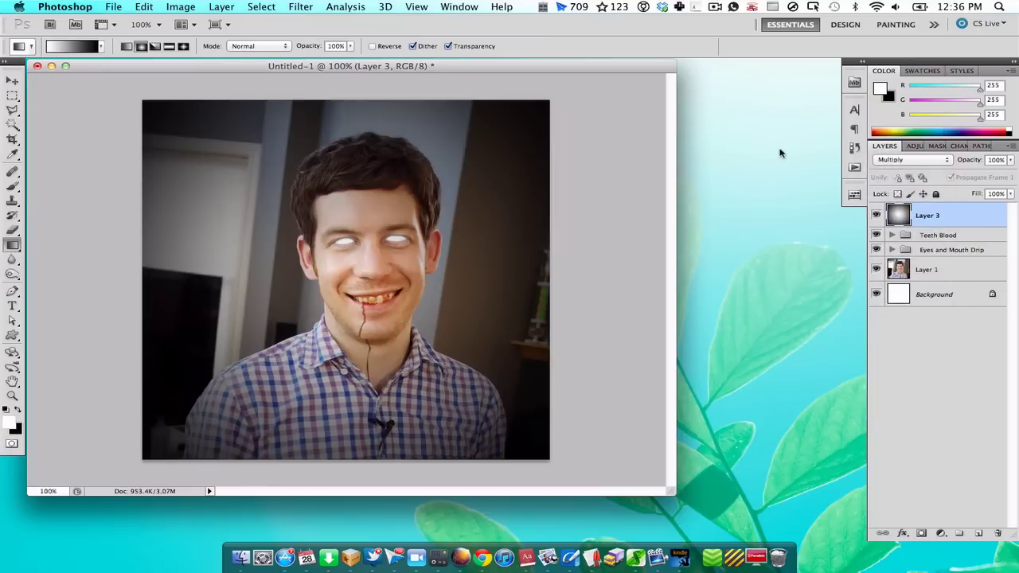
# Erase the vignette over the face on Layer 3 with a soft 715 px eraser and compare the photo with the layer hidden and shown
pyautogui.press('e')
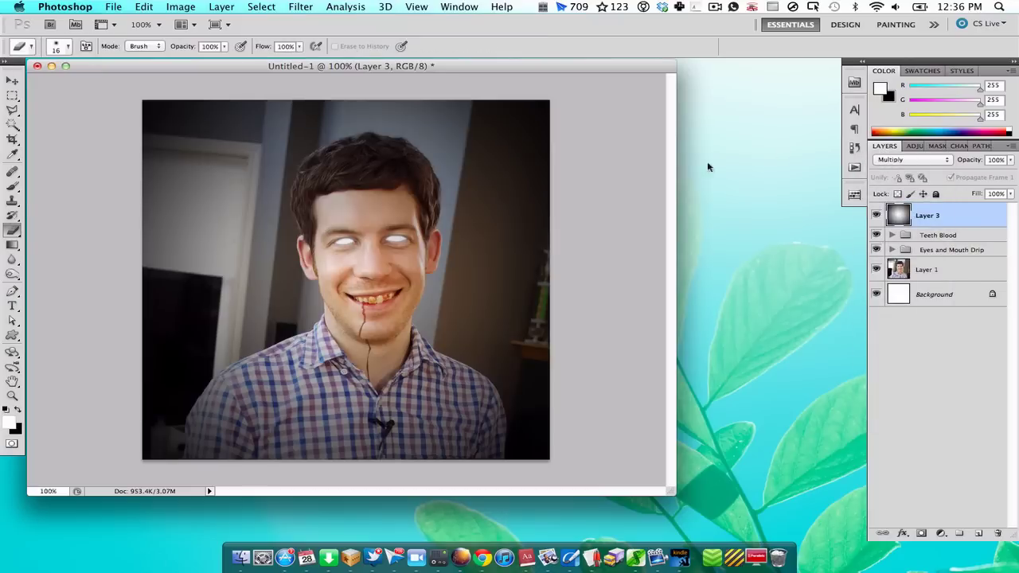
pyautogui.rightClick(353, 267)
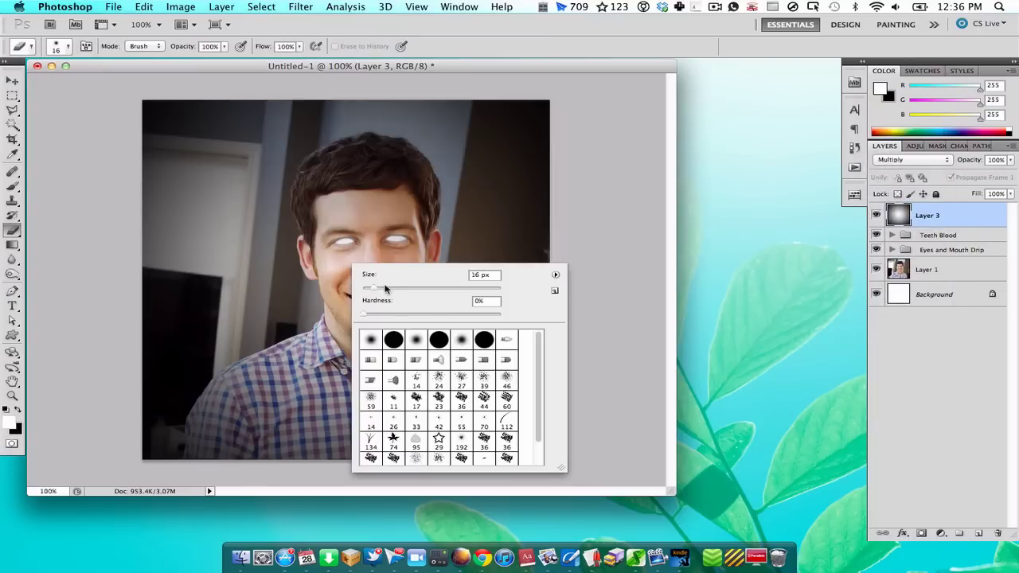
pyautogui.moveTo(385, 288); pyautogui.dragTo(490, 288)
pyautogui.press('Return')
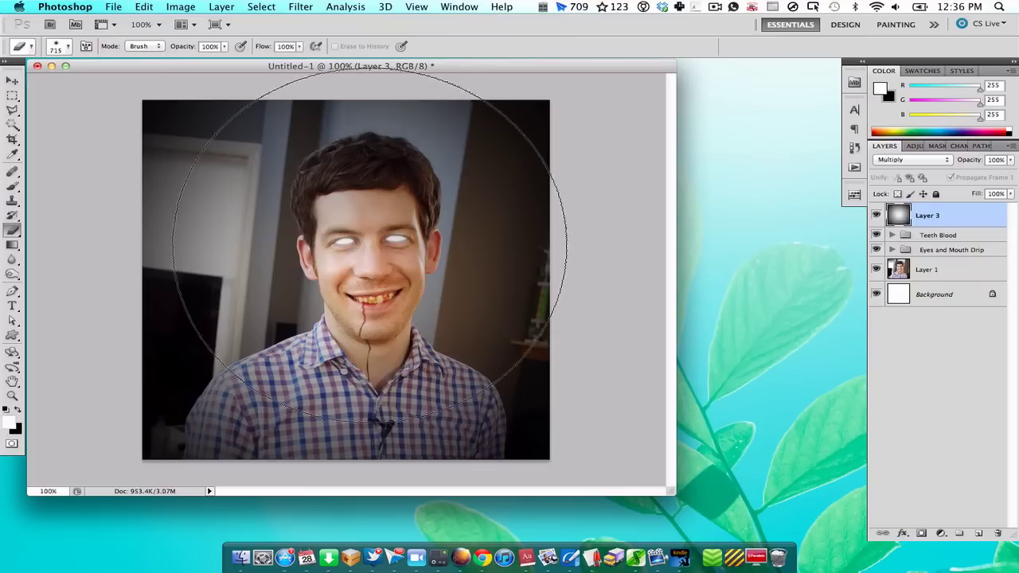
pyautogui.click(355, 273)
pyautogui.press('m')
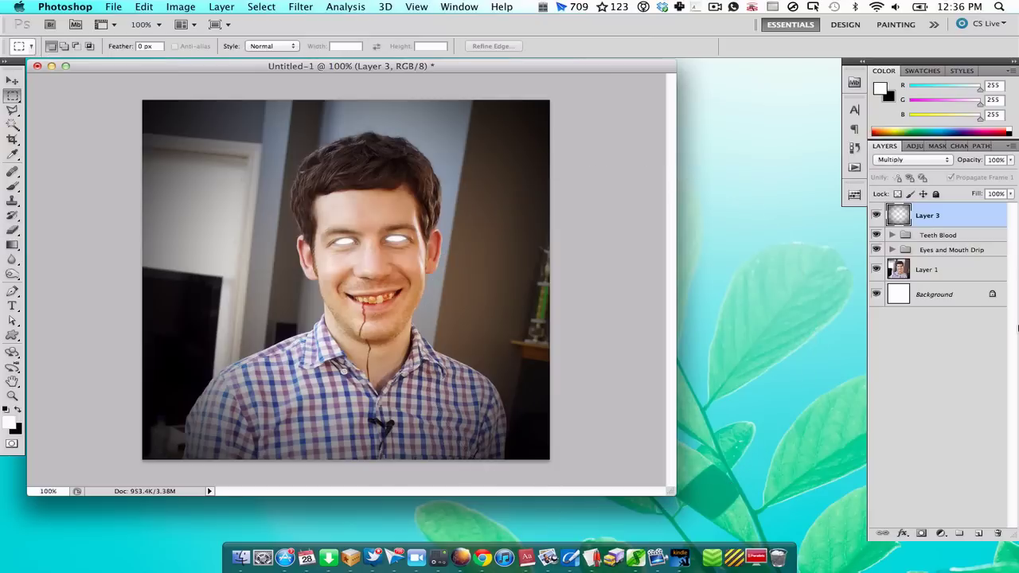
pyautogui.click(875, 216)
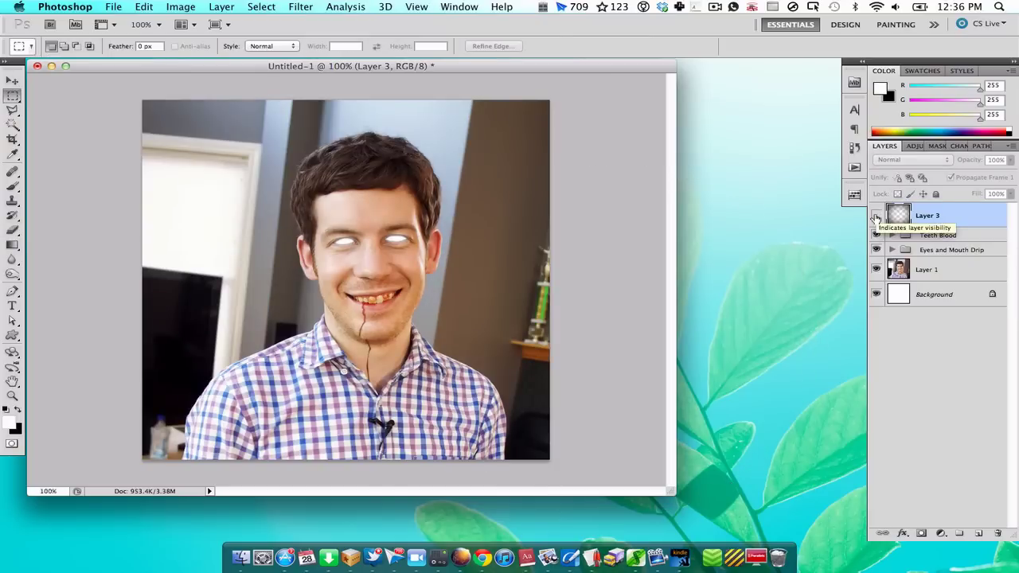
pyautogui.click(875, 215)
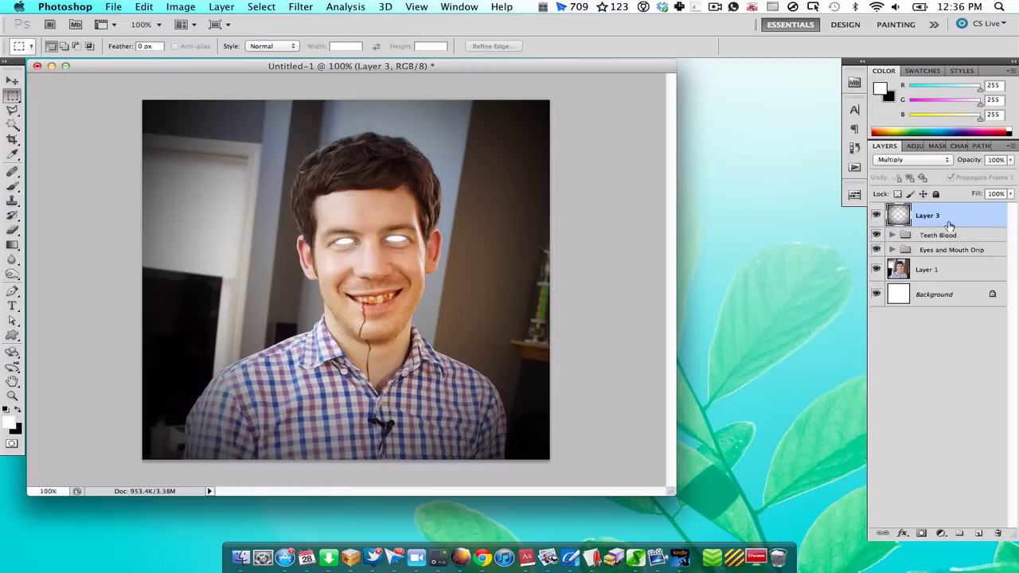
pyautogui.click(213, 6)
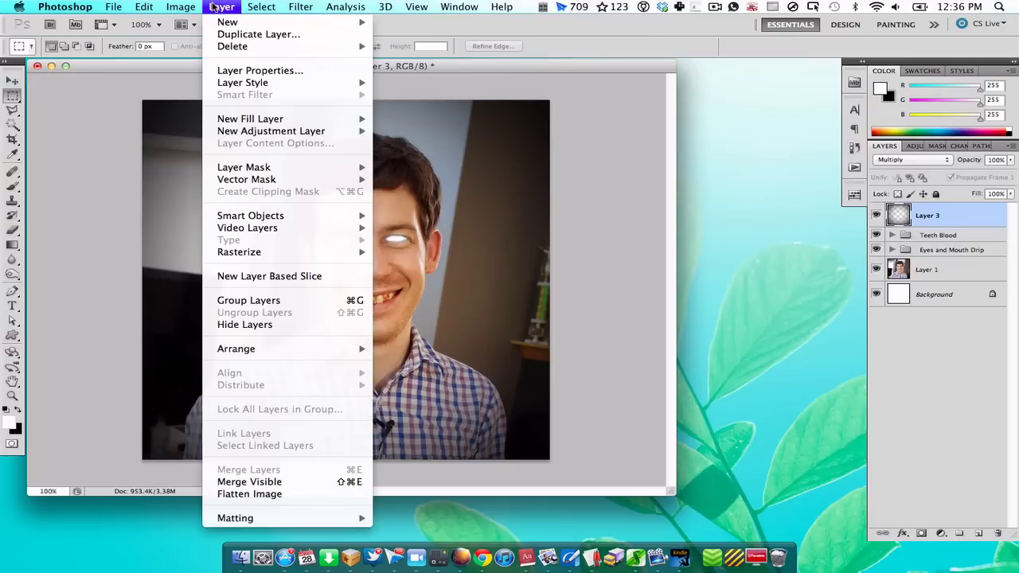
pyautogui.moveTo(218, 23)
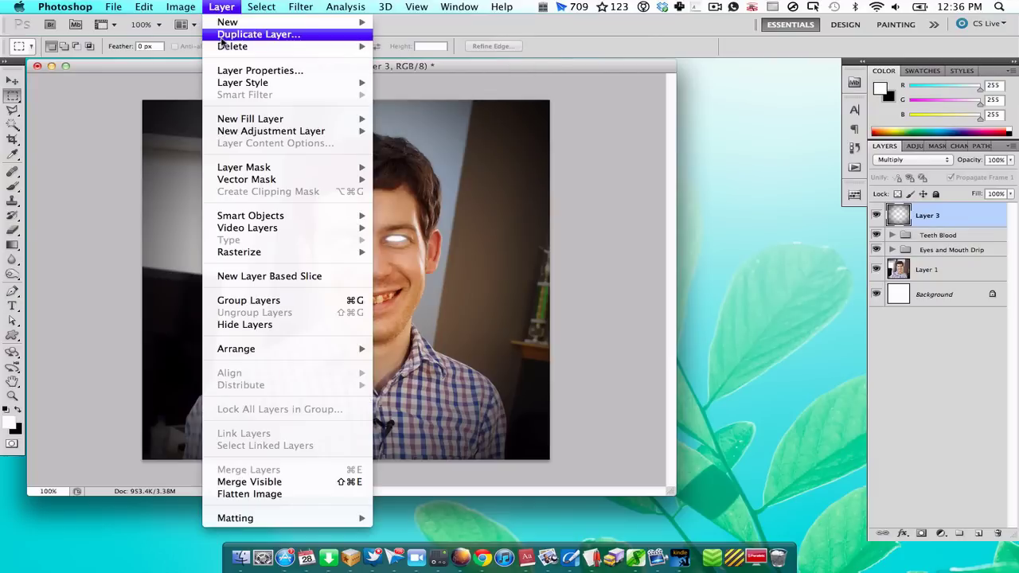
pyautogui.moveTo(180, 7)
pyautogui.moveTo(204, 50)
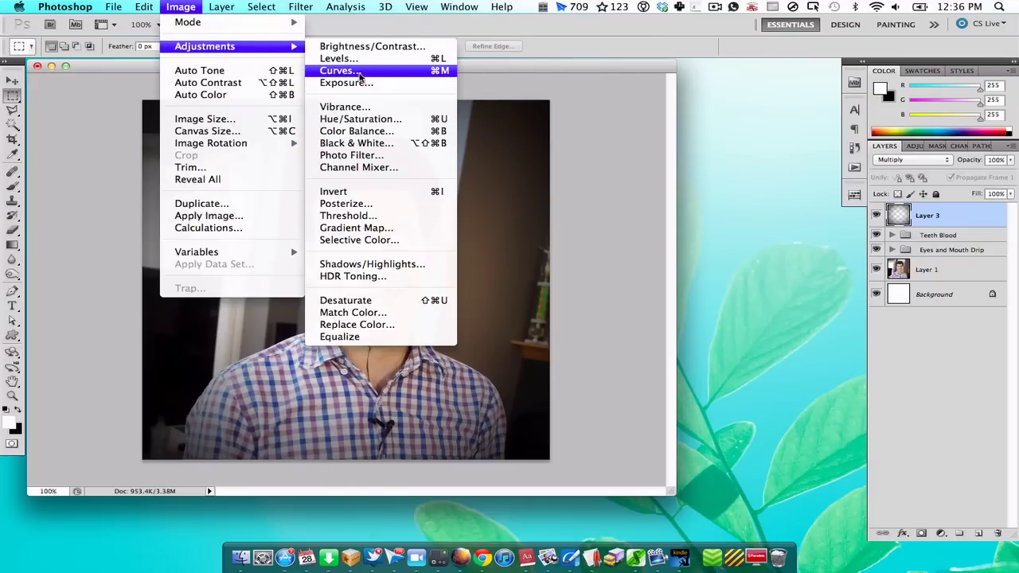
pyautogui.click(338, 70)
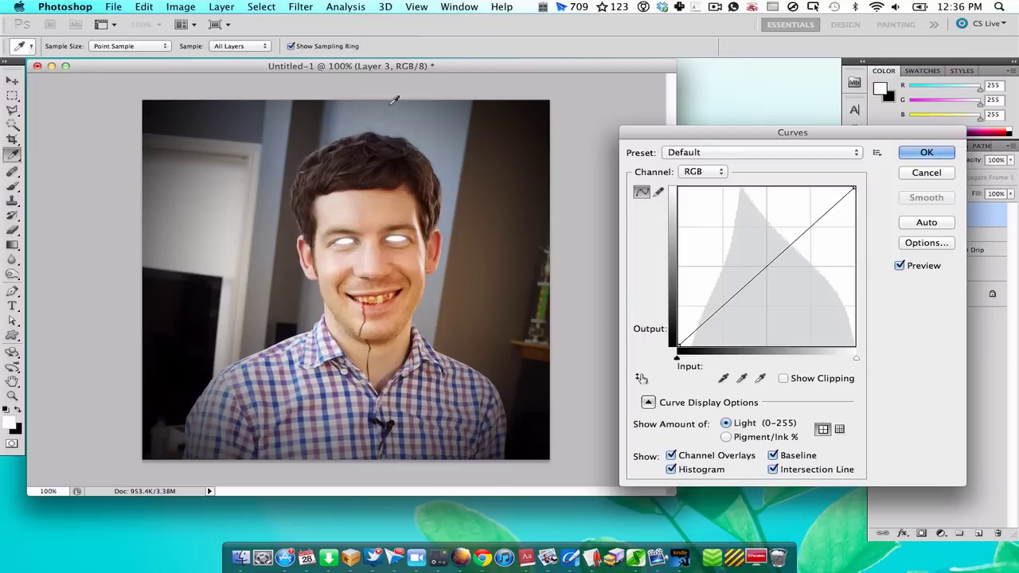
pyautogui.press('Return')
# Add a Curves adjustment layer named Curves 1 above Layer 3, in Normal mode at 100% opacity
pyautogui.click(219, 8)
pyautogui.moveTo(265, 132)
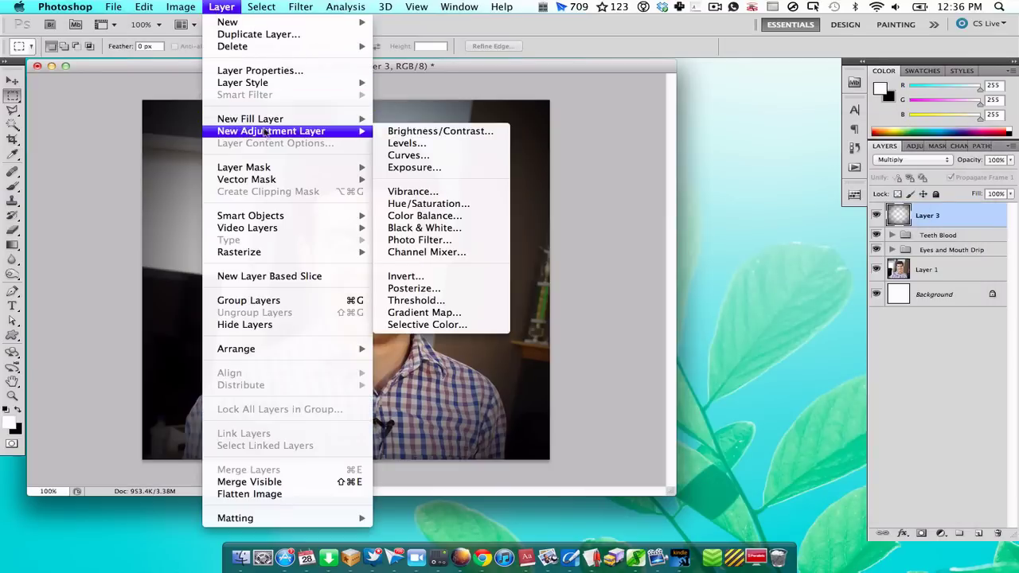
pyautogui.click(466, 156)
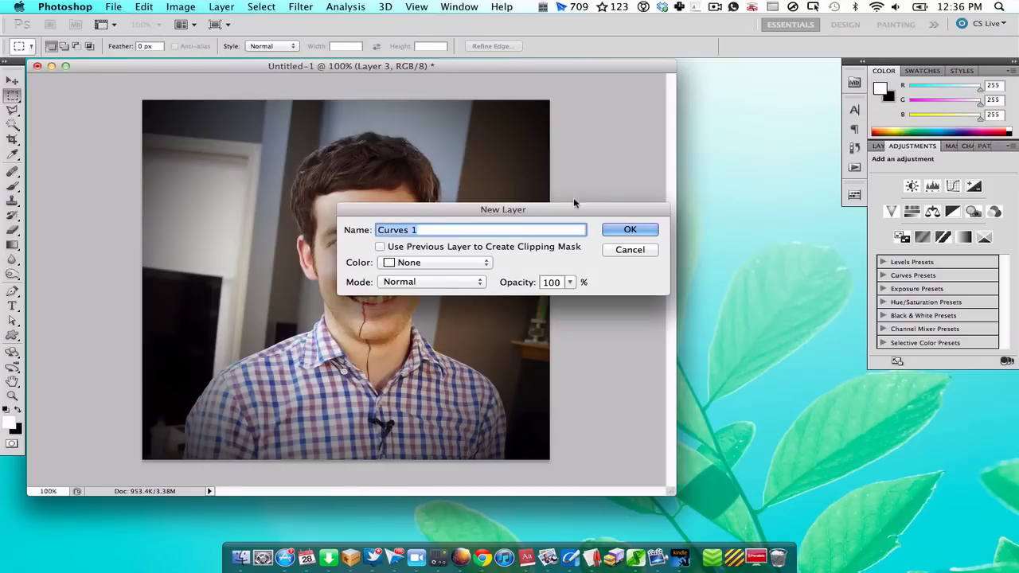
pyautogui.press('Return')
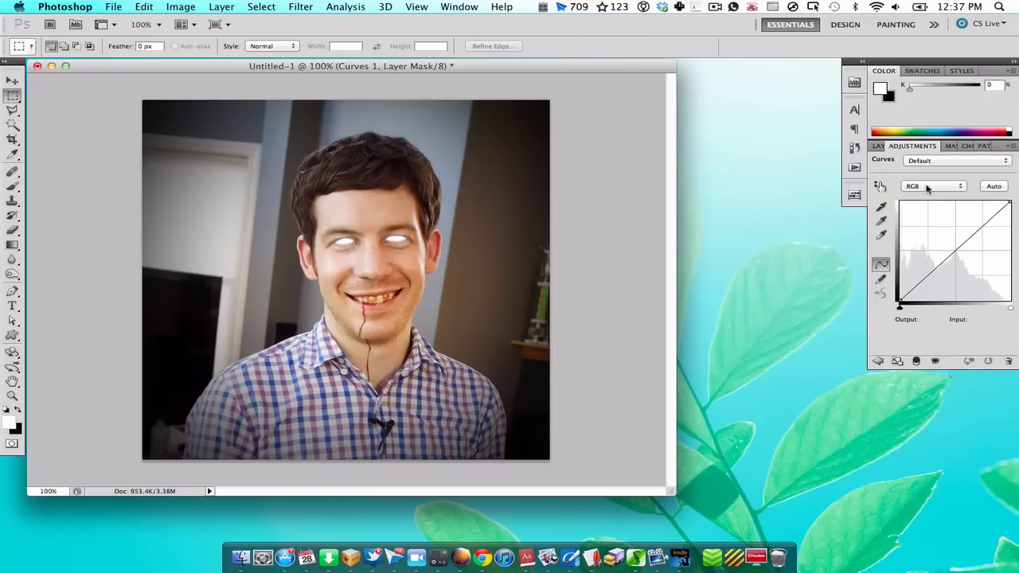
# Anchor the highlights of the Blue channel curve and raise its shadows to output 95 at input 56
pyautogui.click(928, 188)
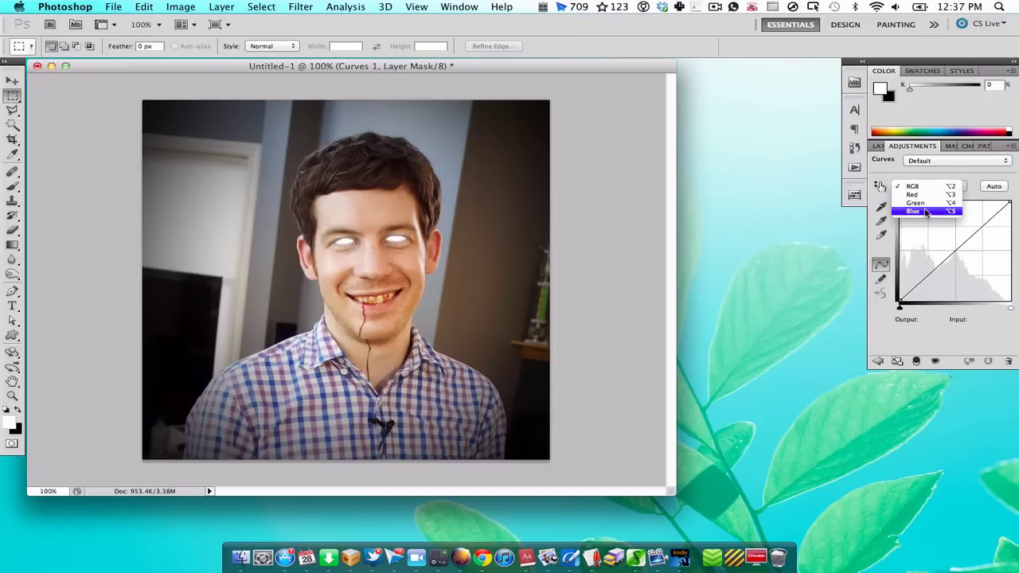
pyautogui.click(924, 211)
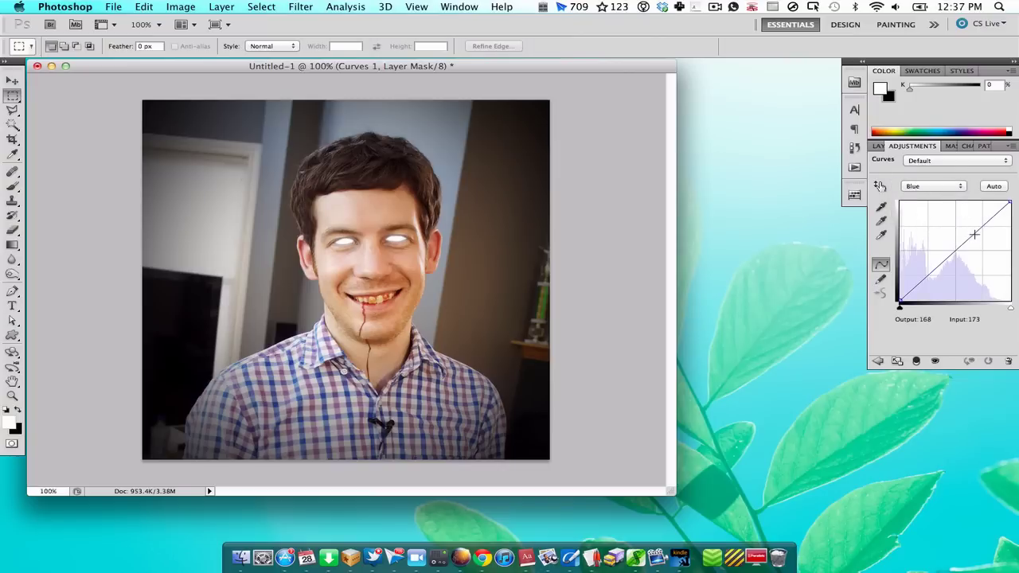
pyautogui.click(974, 233)
pyautogui.moveTo(941, 264); pyautogui.dragTo(924, 263)
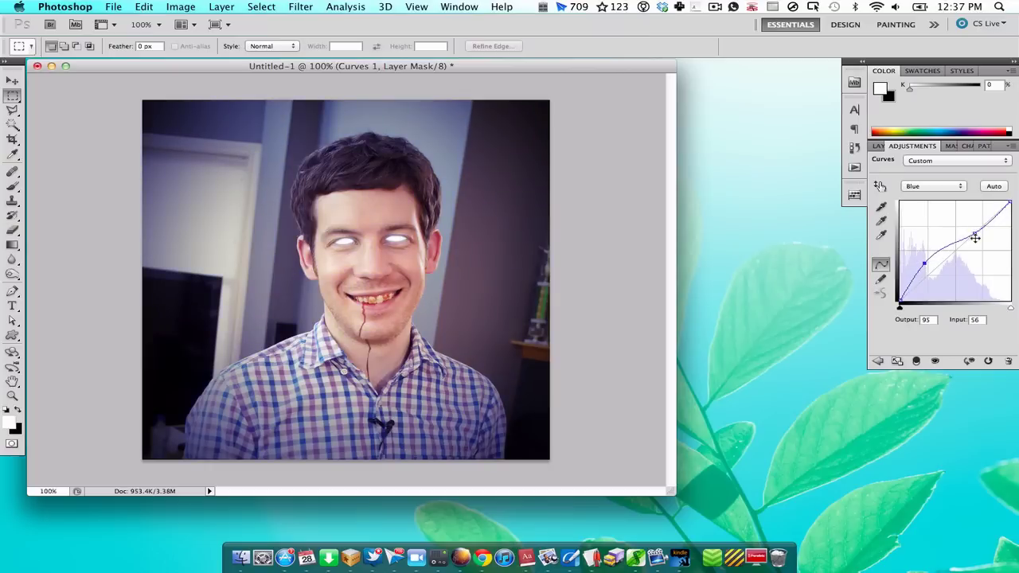
# Shape the Red channel curve into a mild S by raising the highlights and lowering the shadows to output 62 at input 80
pyautogui.click(932, 186)
pyautogui.click(924, 165)
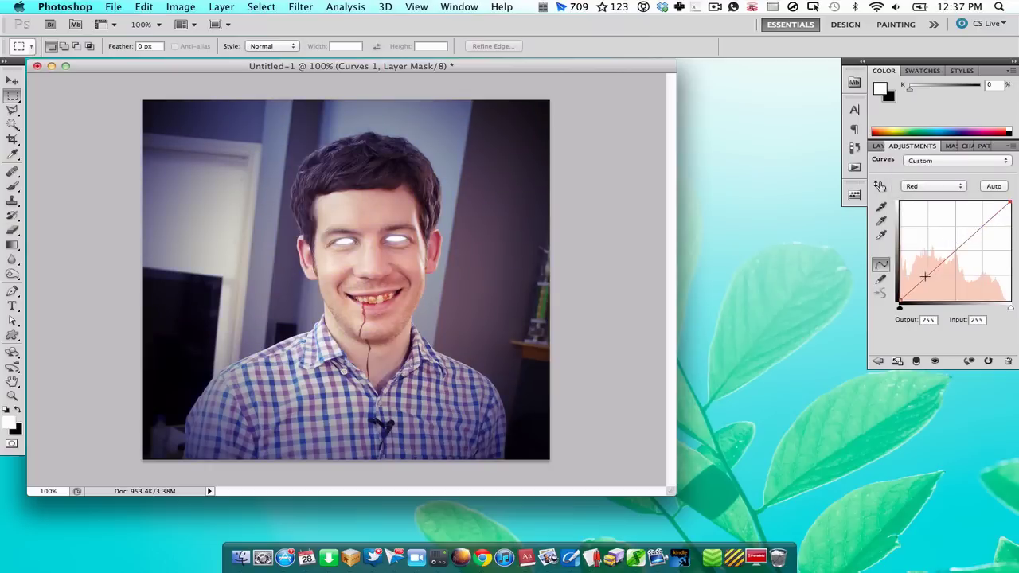
pyautogui.moveTo(987, 224); pyautogui.dragTo(981, 219)
pyautogui.click(933, 269)
pyautogui.moveTo(934, 270); pyautogui.dragTo(941, 275)
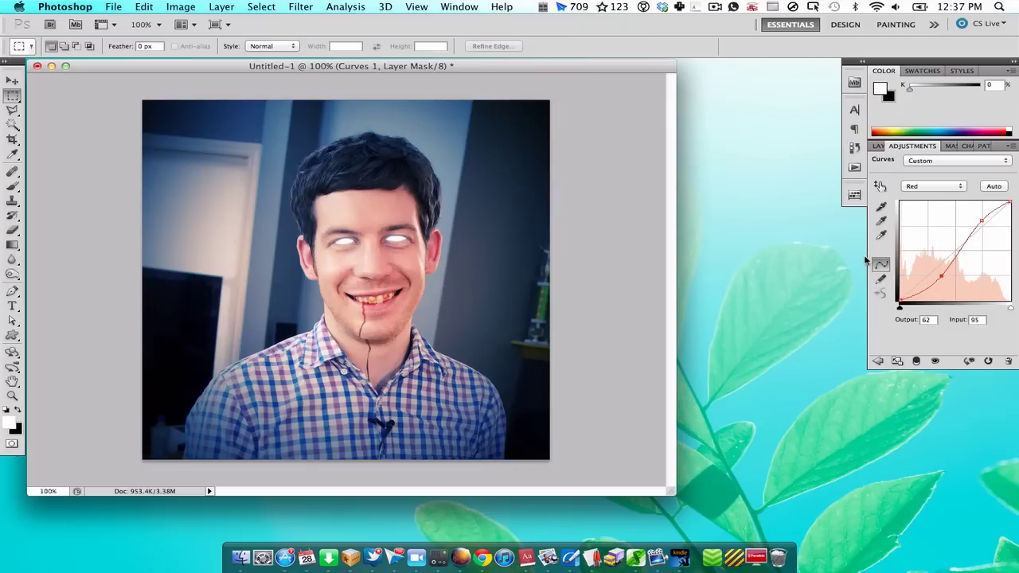
pyautogui.moveTo(940, 275)
pyautogui.mouseDown()
pyautogui.moveTo(929, 265)
pyautogui.moveTo(934, 275)
pyautogui.mouseUp()
# Lower the midtones of the Green channel curve slightly, keep a highlight point, and set the shadow point to output 69 at input 64
pyautogui.click(945, 186)
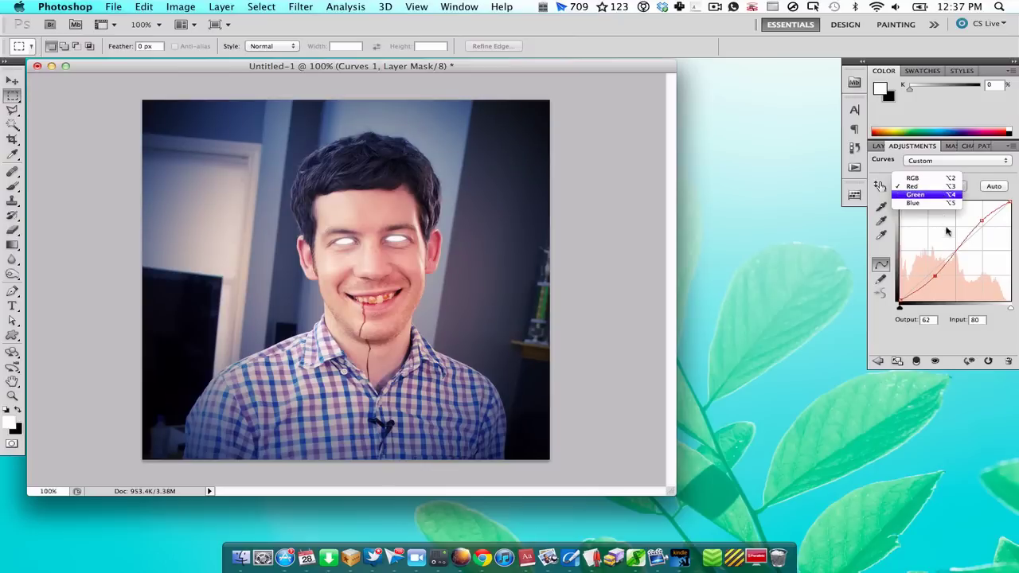
pyautogui.click(945, 199)
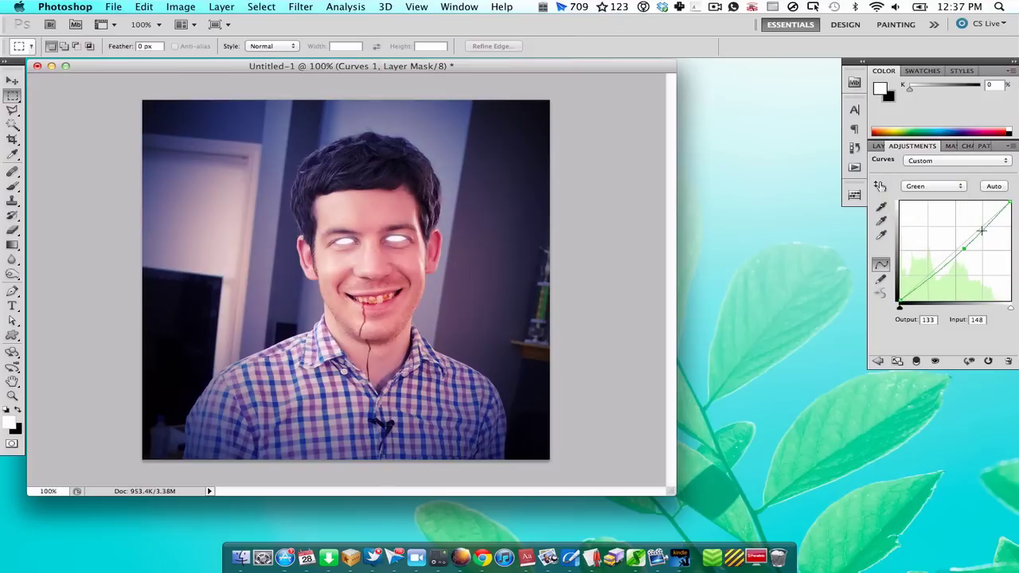
pyautogui.click(976, 231)
pyautogui.click(927, 273)
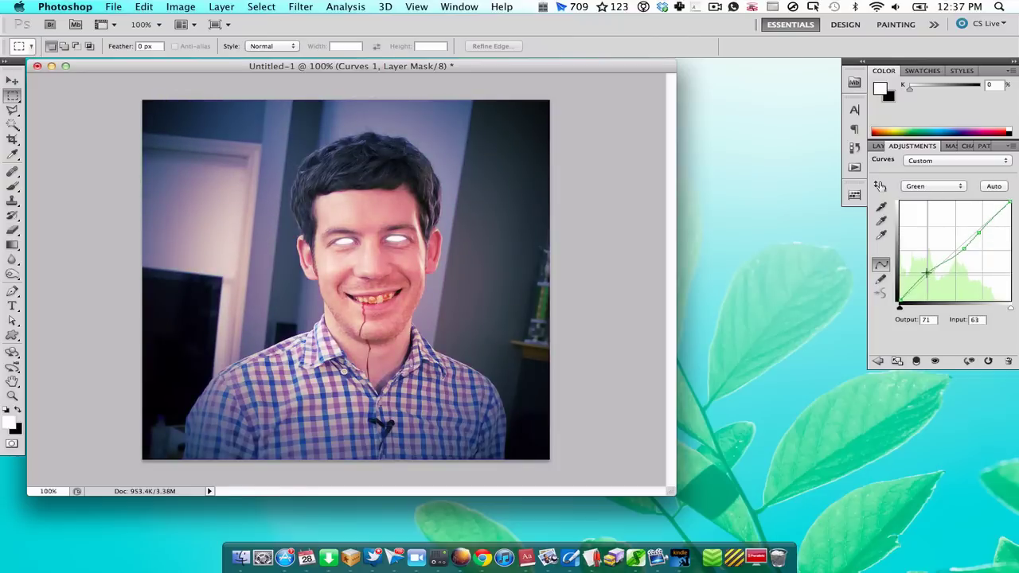
pyautogui.click(952, 247)
pyautogui.moveTo(949, 246); pyautogui.dragTo(960, 252)
pyautogui.click(926, 273)
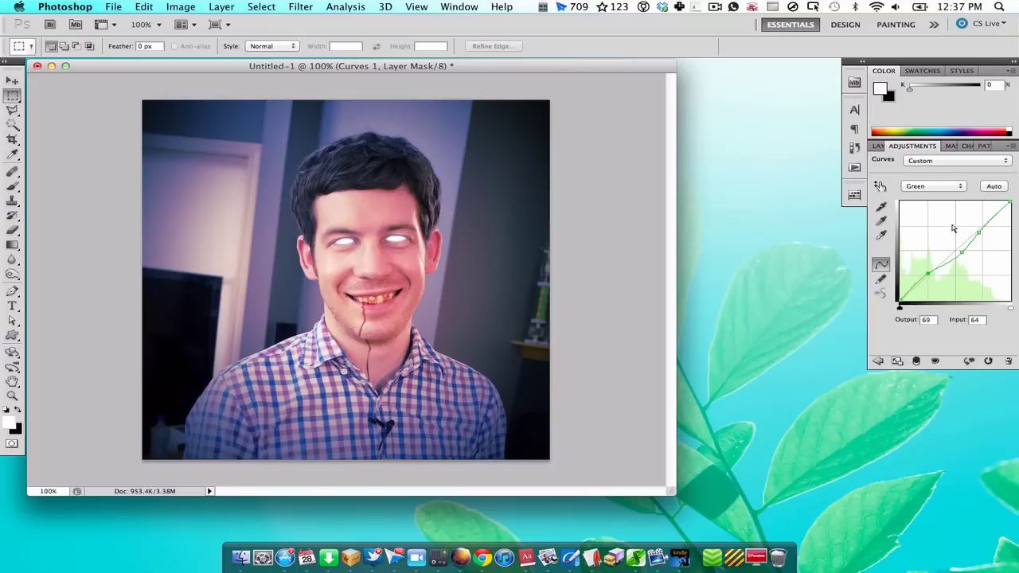
# Review the Red and Blue curves and lower the midtones of the composite RGB curve to output 128 at input 142
pyautogui.click(930, 187)
pyautogui.click(930, 178)
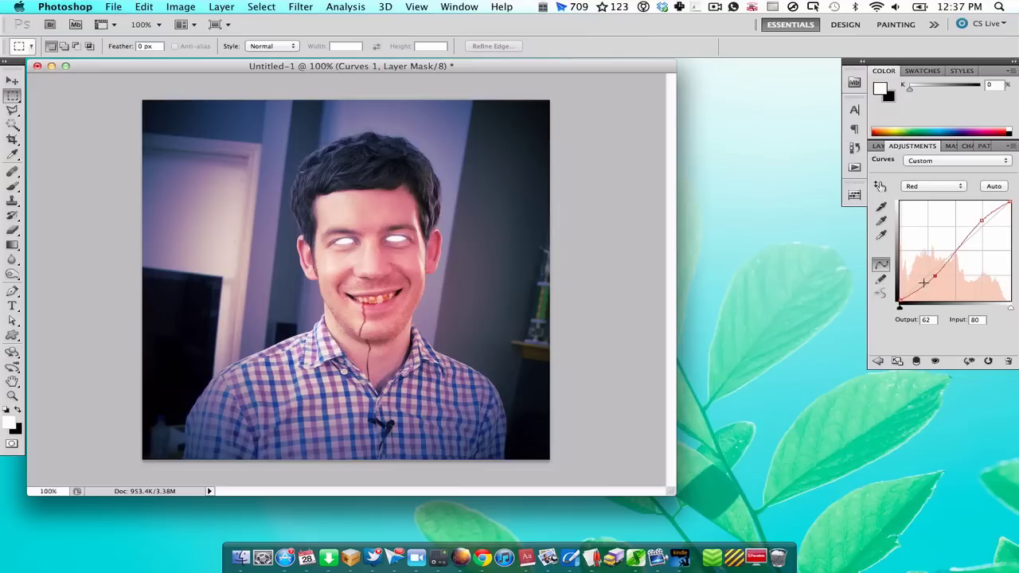
pyautogui.click(924, 188)
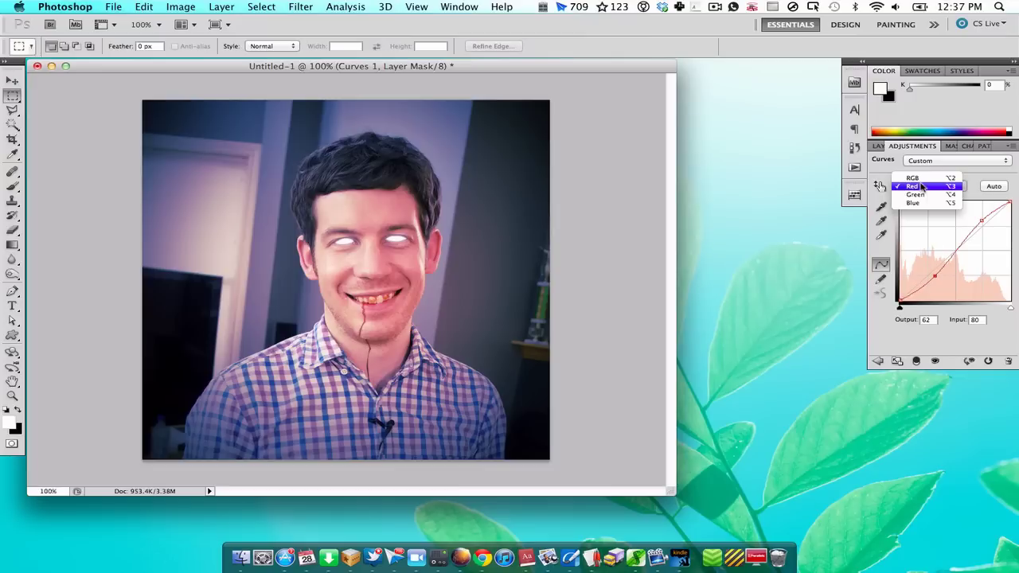
pyautogui.click(913, 202)
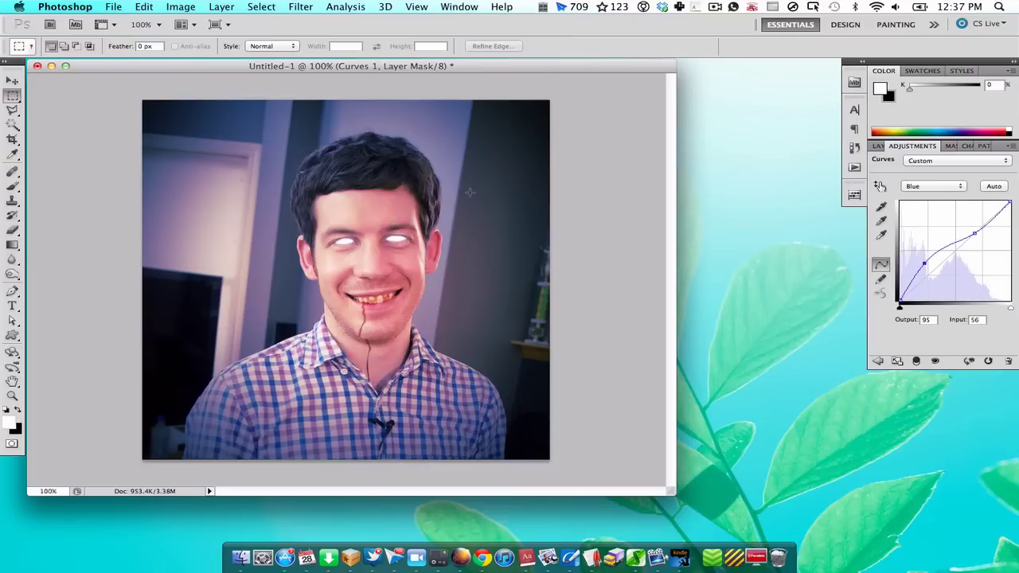
pyautogui.click(913, 188)
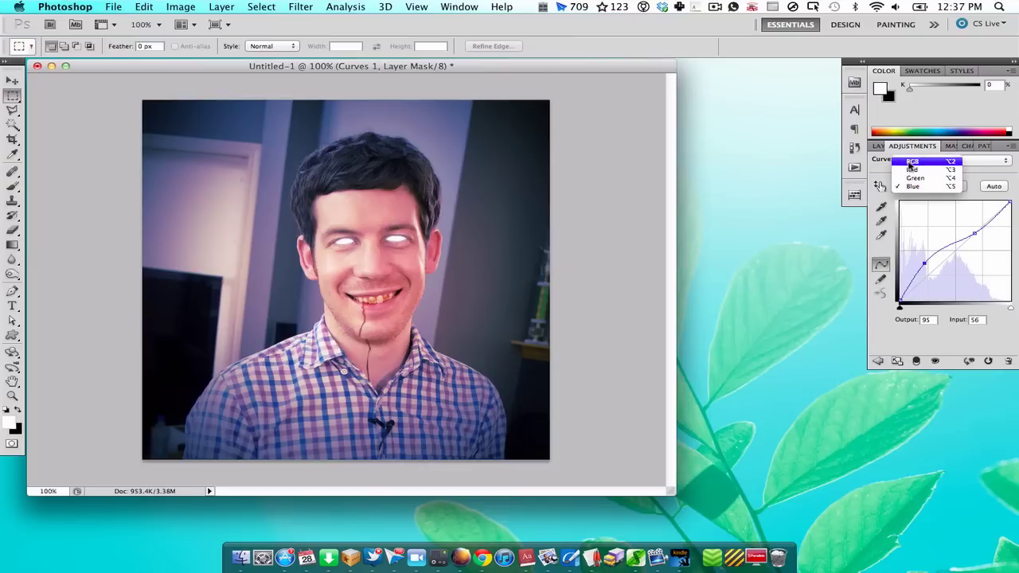
pyautogui.click(911, 162)
pyautogui.moveTo(957, 246); pyautogui.dragTo(961, 249)
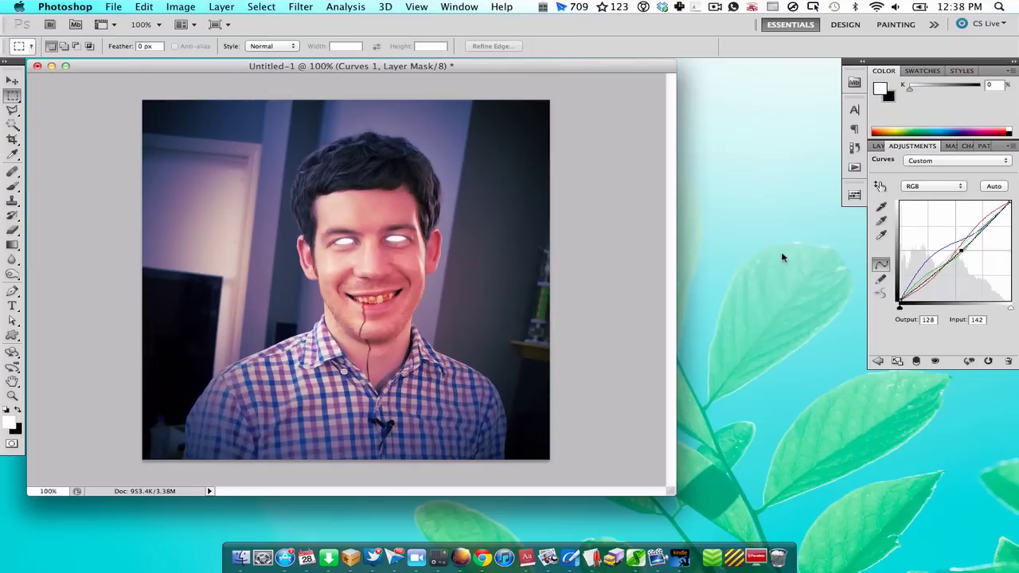
# Expand the Eyes and Mouth Drip group and increase the opacity of the Outer Glow on the Shape 2 eye
pyautogui.click(875, 149)
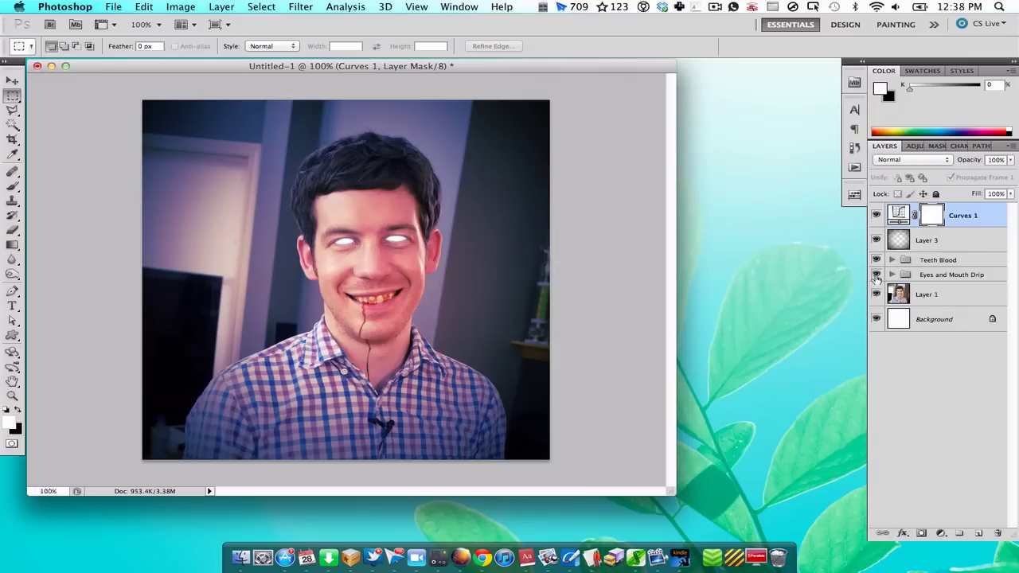
pyautogui.click(891, 274)
pyautogui.scroll(-1, 916, 444)
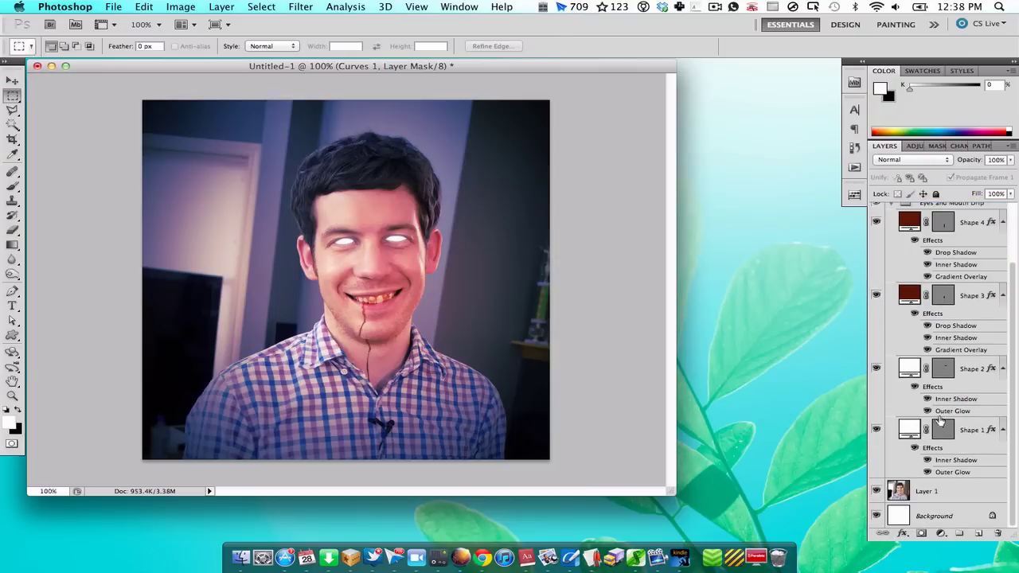
pyautogui.doubleClick(941, 422)
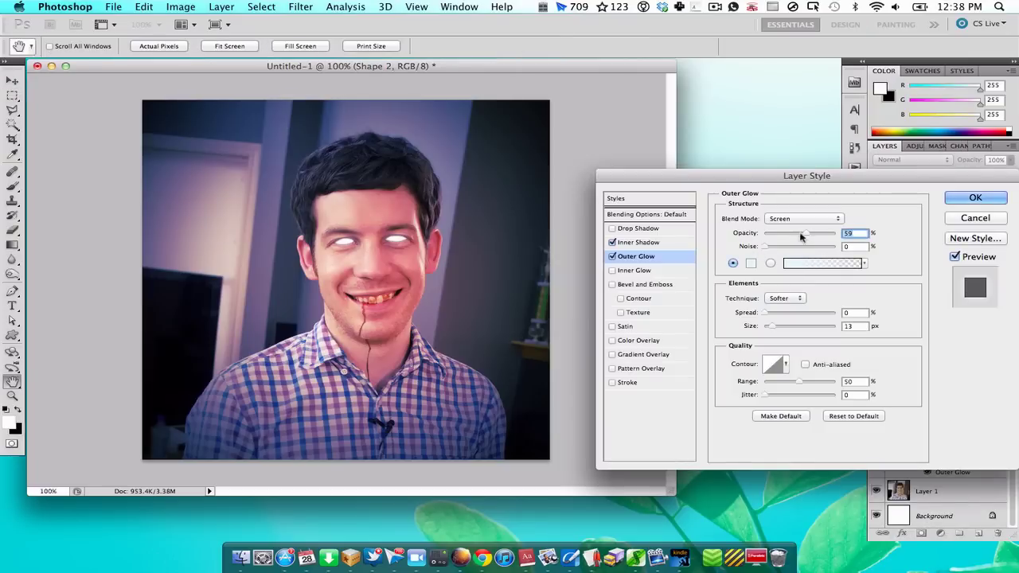
pyautogui.moveTo(805, 235); pyautogui.dragTo(826, 235)
pyautogui.press('Return')
# Increase the opacity of the Outer Glow on the Shape 1 eye and return to the Rectangular Marquee tool
pyautogui.doubleClick(953, 474)
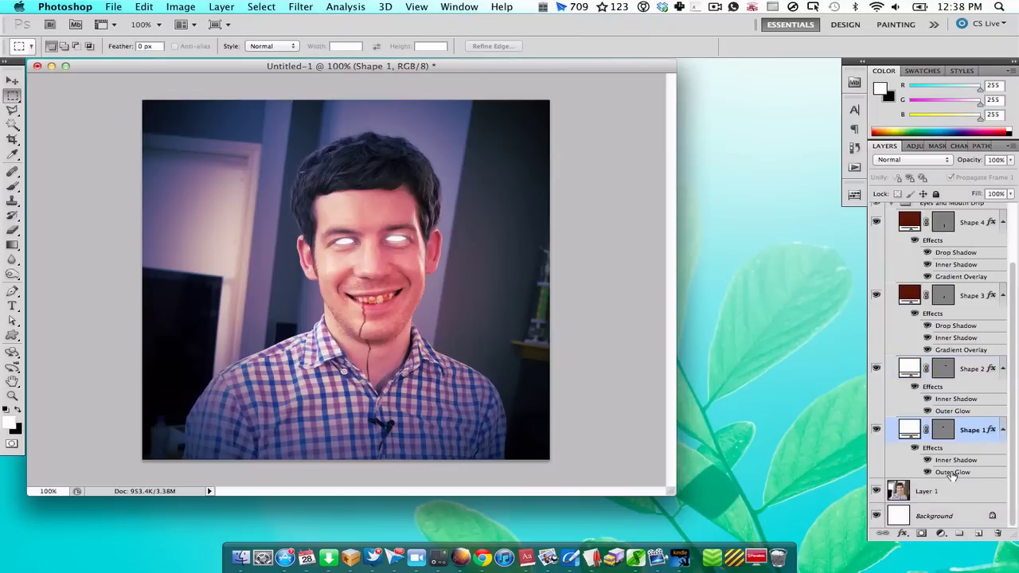
pyautogui.moveTo(818, 235); pyautogui.dragTo(836, 236)
pyautogui.press('Return')
pyautogui.press('m')
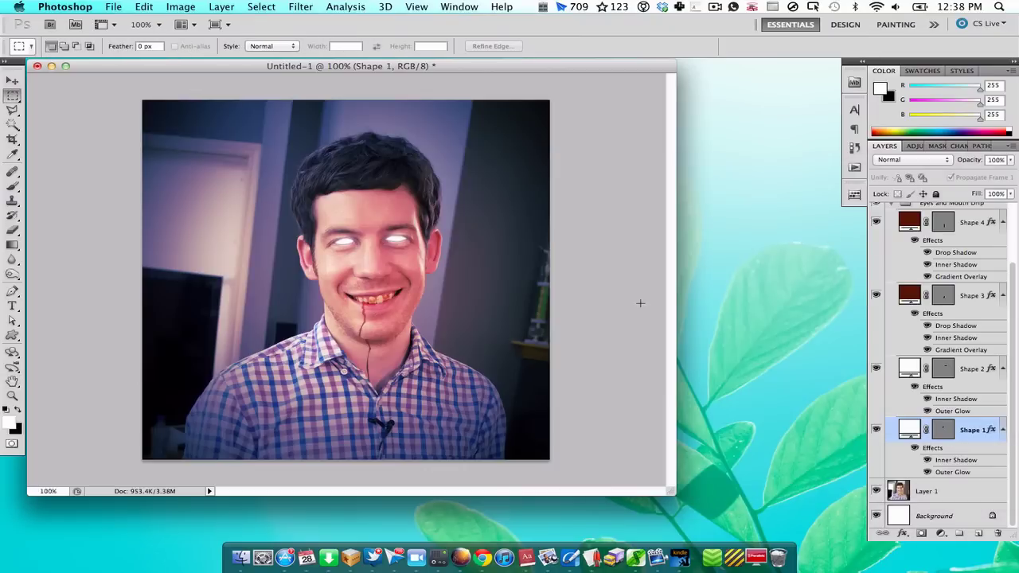